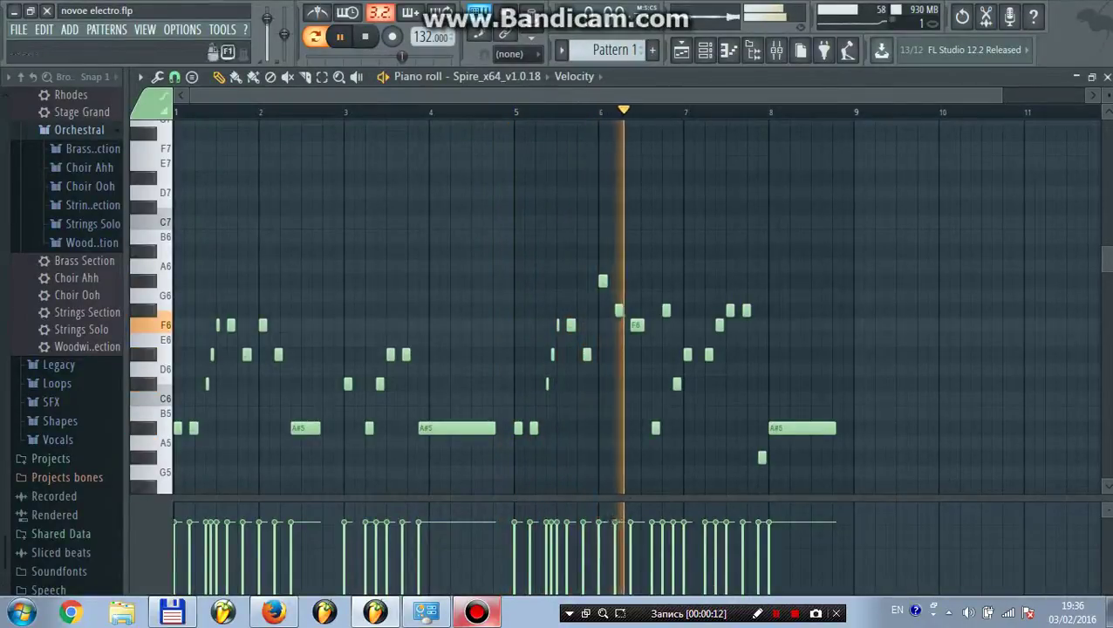
View the Spire lead synth that plays Pattern 1 and return to the playlist
{"action": "key", "text": "F6"}
{"action": "left_click", "coordinate": [365, 340]}
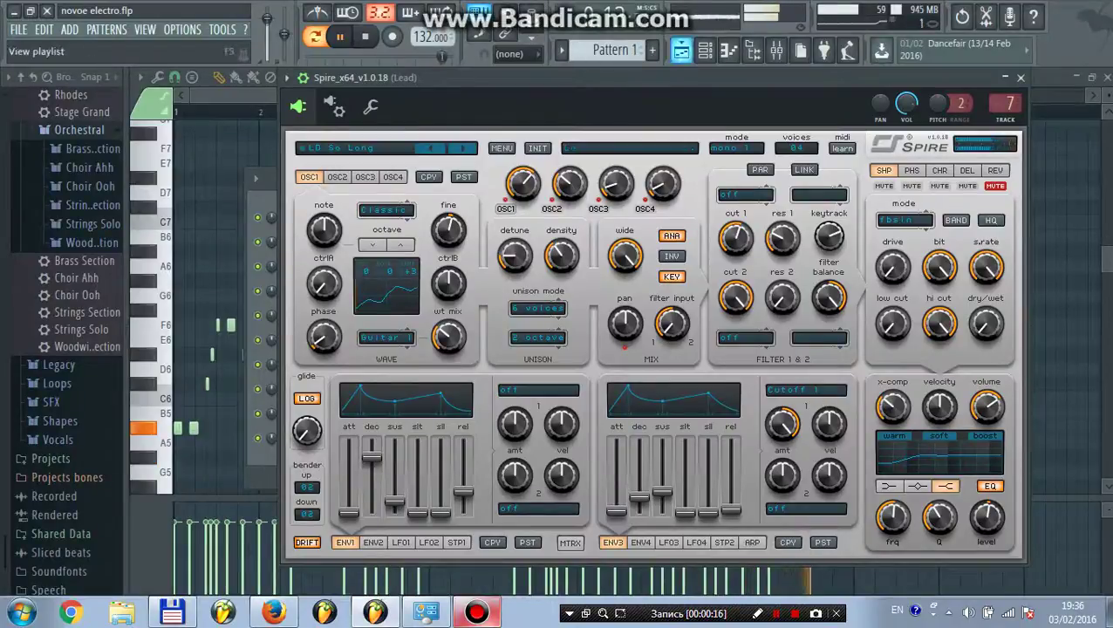
{"action": "left_click", "coordinate": [682, 51]}
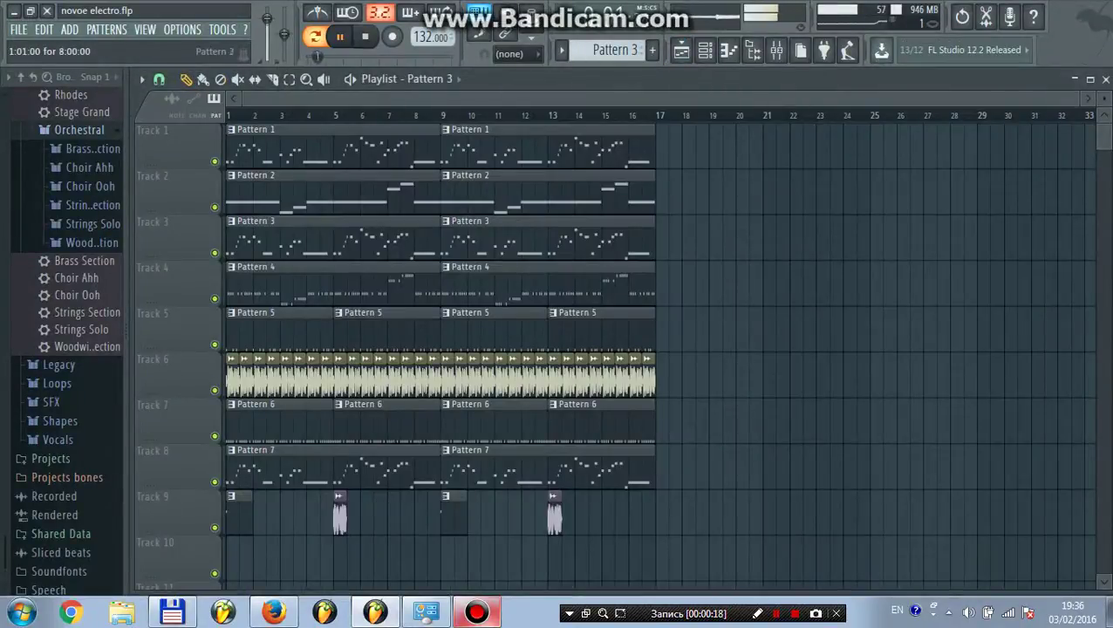
Inspect the Sylenth1_2 #2 lead synth and its piano roll notes for Pattern 3, and return to the playlist
{"action": "left_click", "coordinate": [705, 51]}
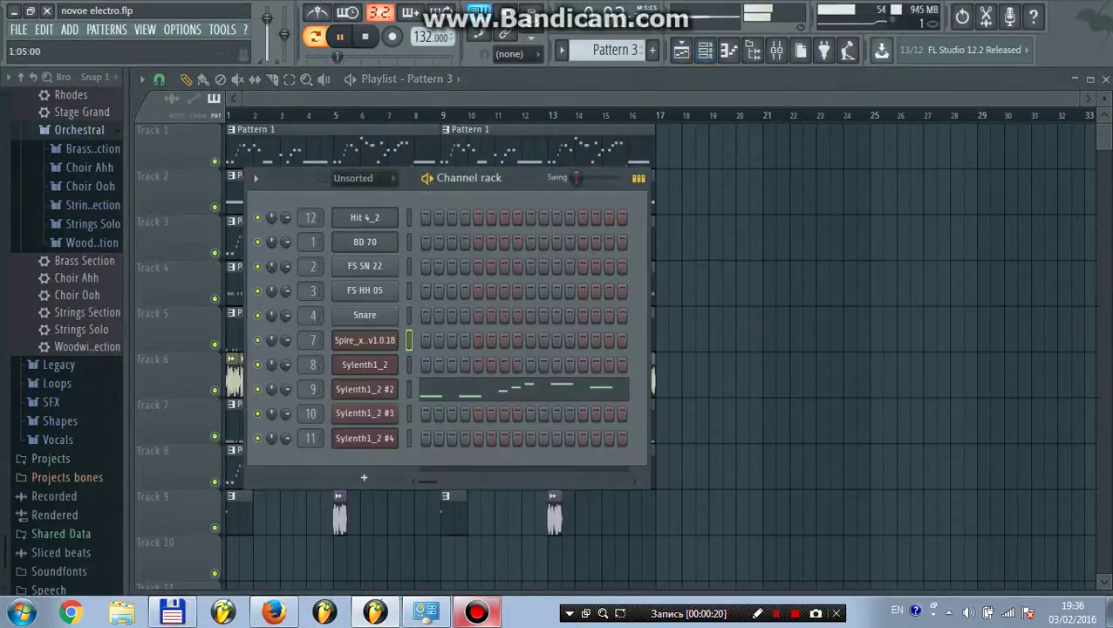
{"action": "left_click", "coordinate": [364, 389]}
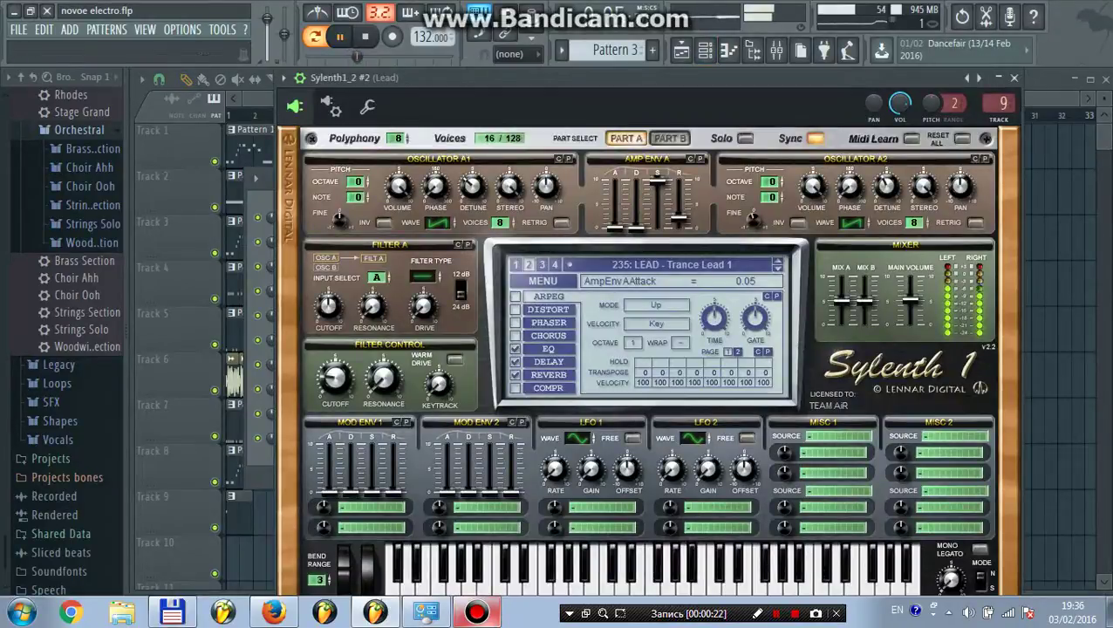
{"action": "left_click", "coordinate": [998, 78]}
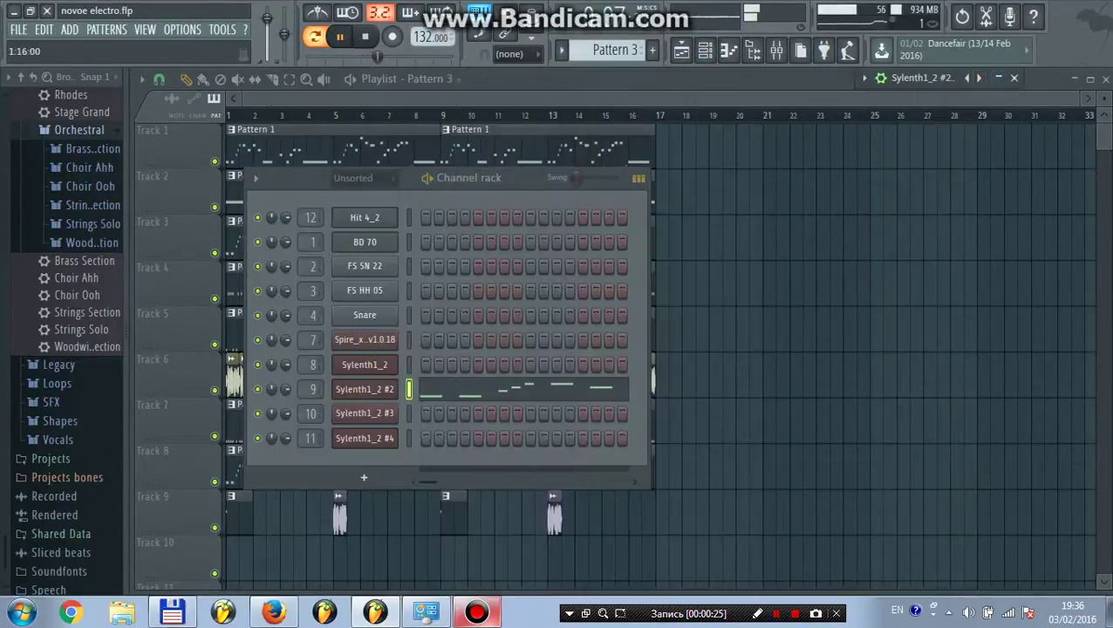
{"action": "left_click", "coordinate": [530, 390]}
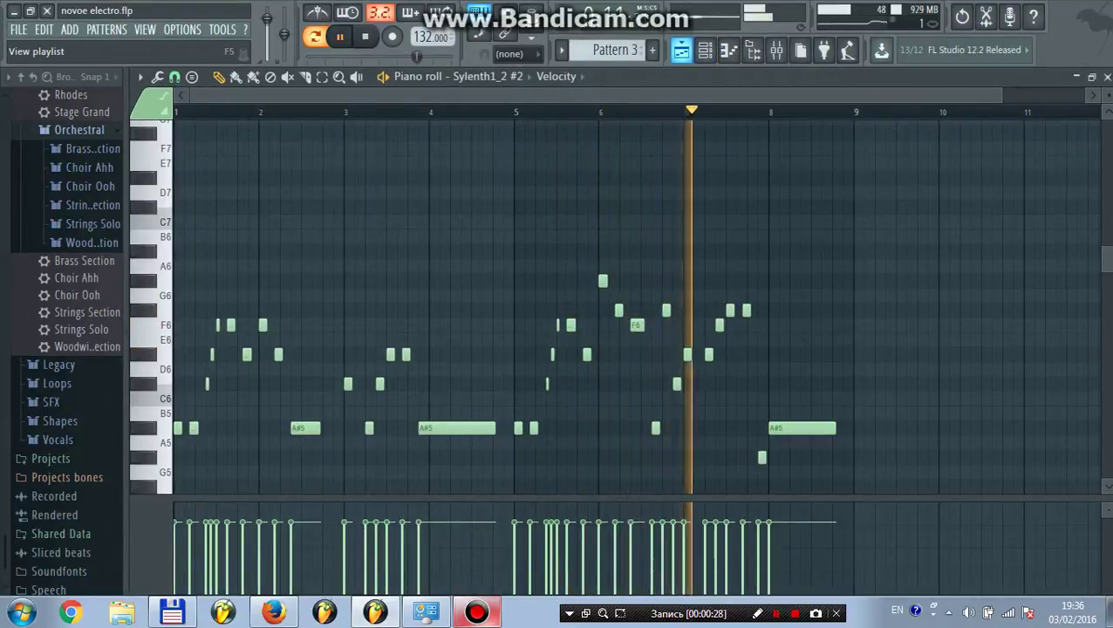
{"action": "key", "text": "F5"}
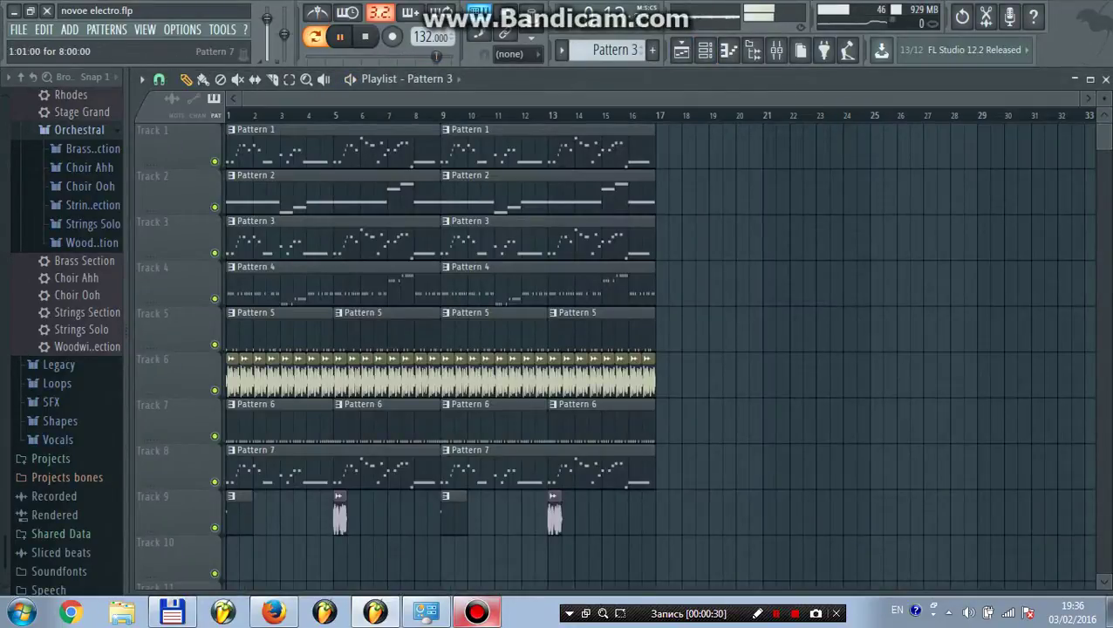
Inspect the Sylenth1_2 #4 lead synth and its piano roll notes for Pattern 7, and return to the playlist
{"action": "left_click", "coordinate": [705, 50]}
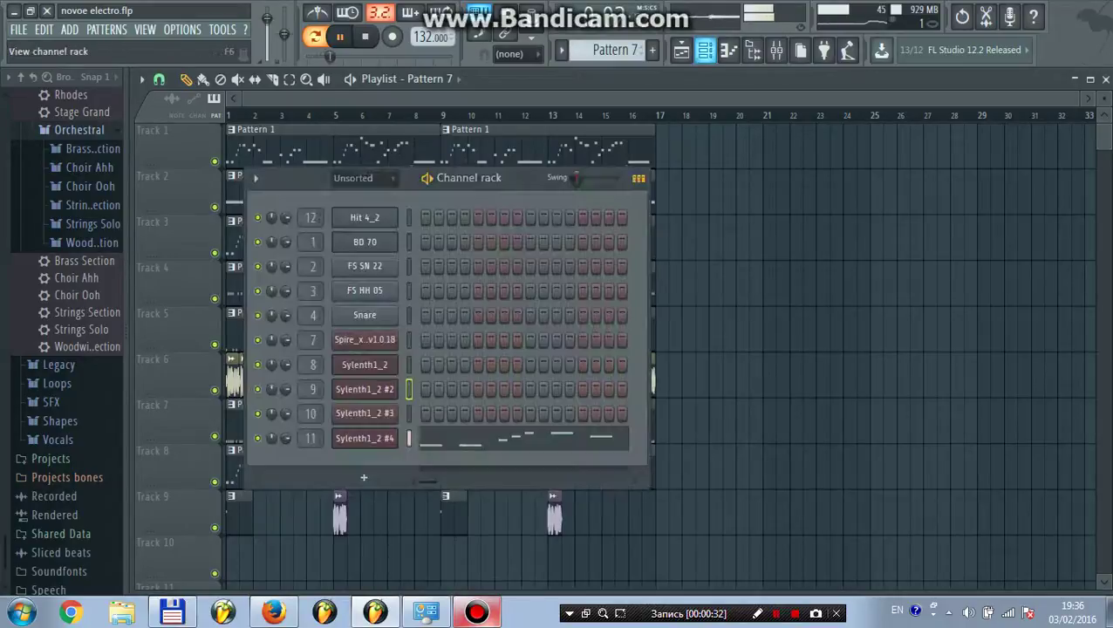
{"action": "left_click", "coordinate": [365, 438]}
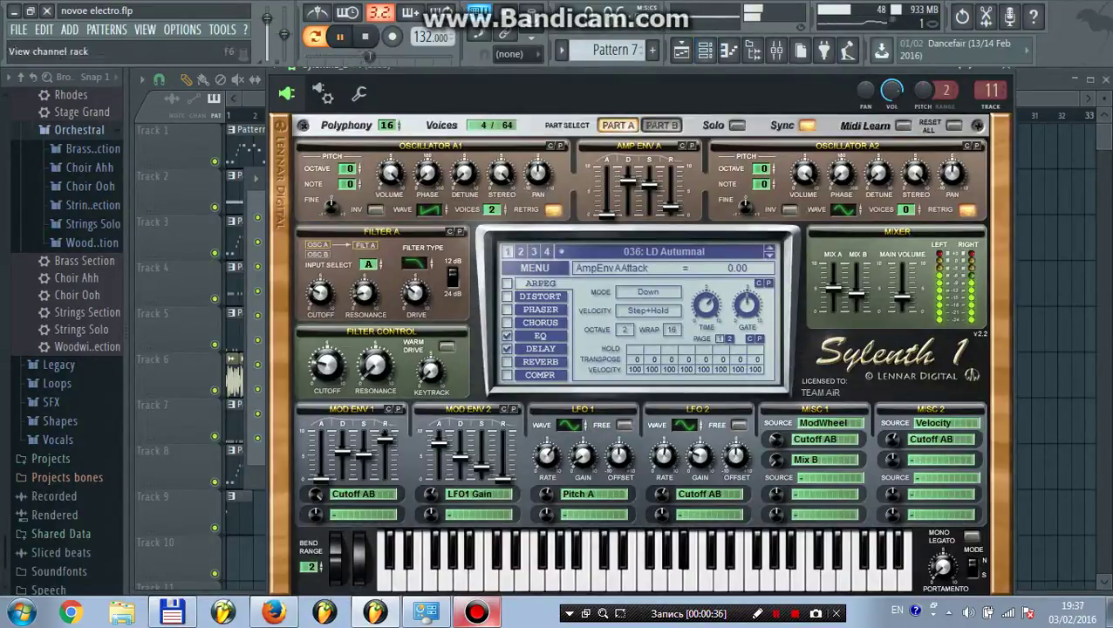
{"action": "left_click", "coordinate": [705, 50]}
{"action": "key", "text": "F7"}
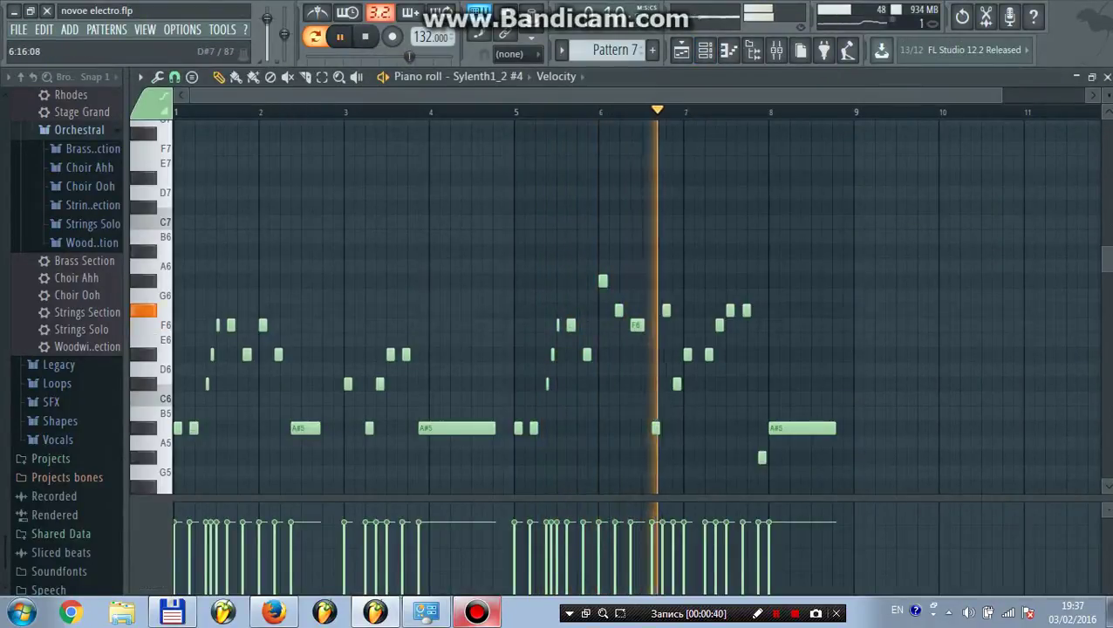
{"action": "left_click", "coordinate": [680, 49]}
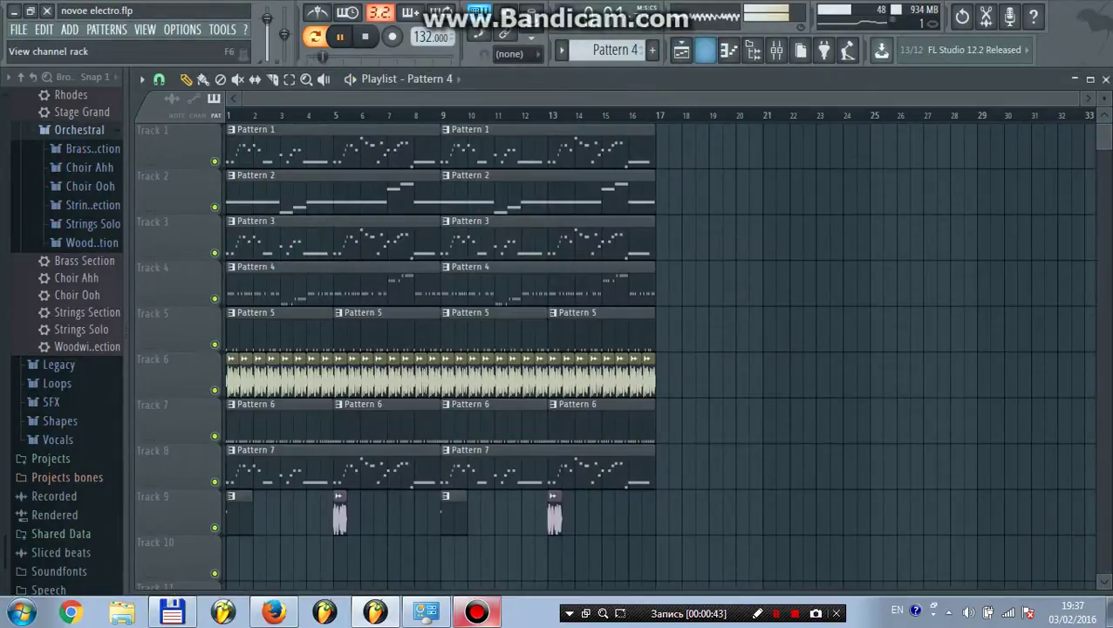
Inspect the Sylenth1_2 #3 bass synth and its piano roll notes for Pattern 4, and return to the playlist
{"action": "left_click", "coordinate": [705, 51]}
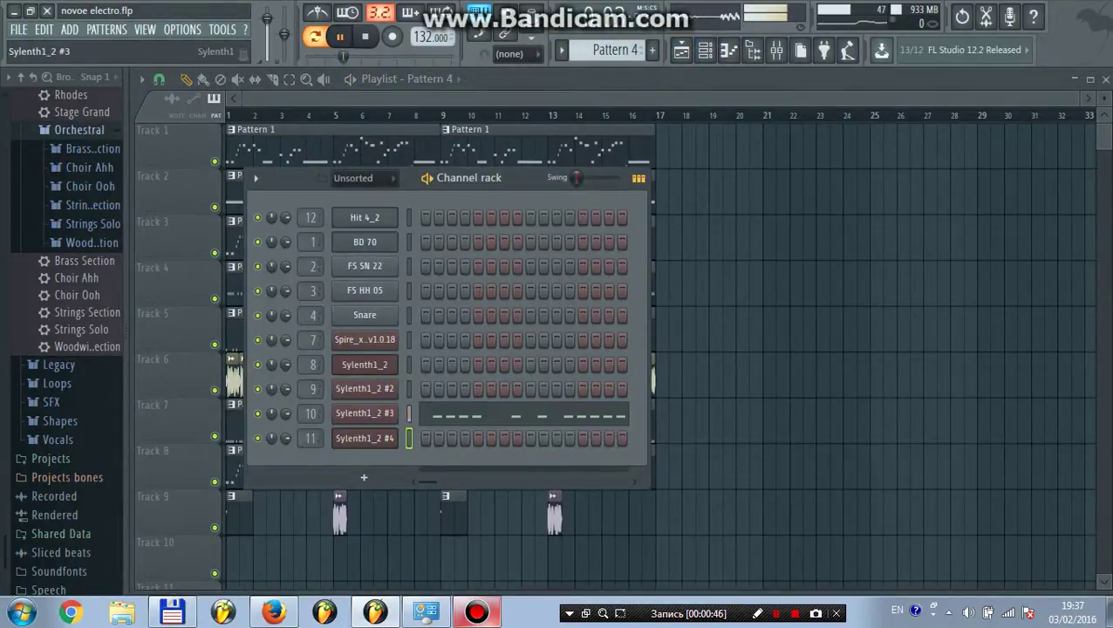
{"action": "left_click", "coordinate": [365, 414]}
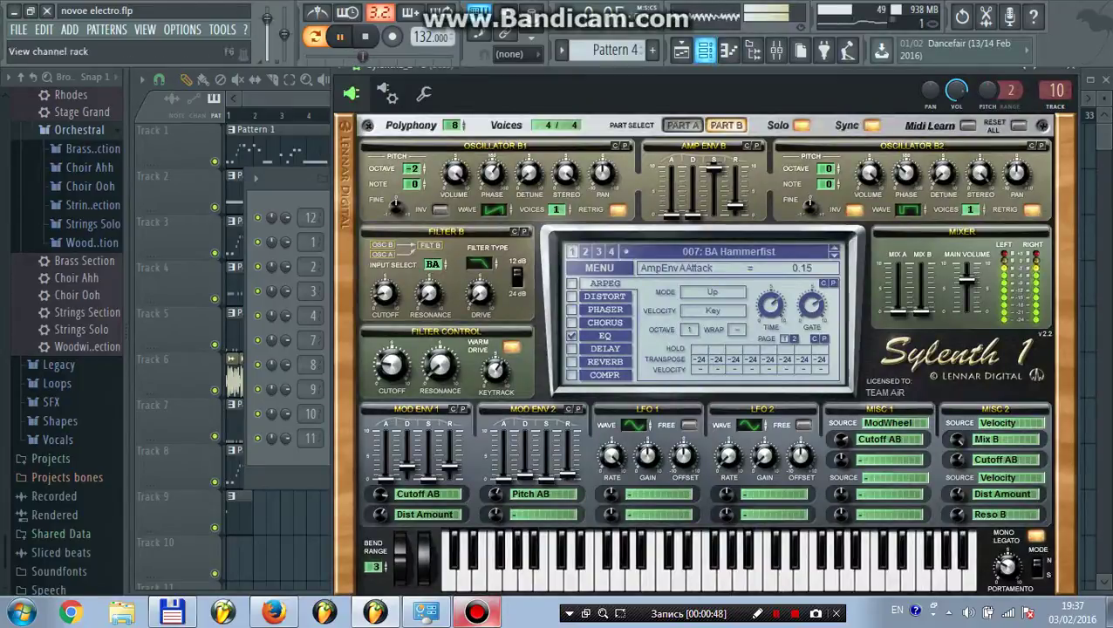
{"action": "left_click", "coordinate": [705, 50]}
{"action": "left_click", "coordinate": [506, 413]}
{"action": "scroll", "coordinate": [537, 311], "scroll_direction": "down", "scroll_amount": 5}
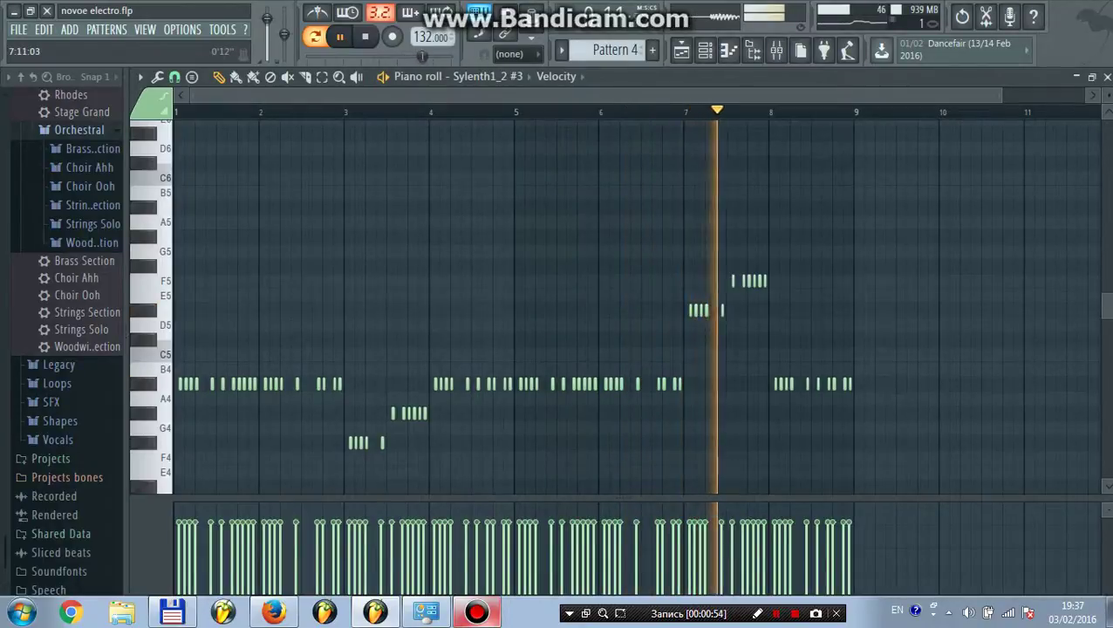
{"action": "left_click", "coordinate": [682, 50]}
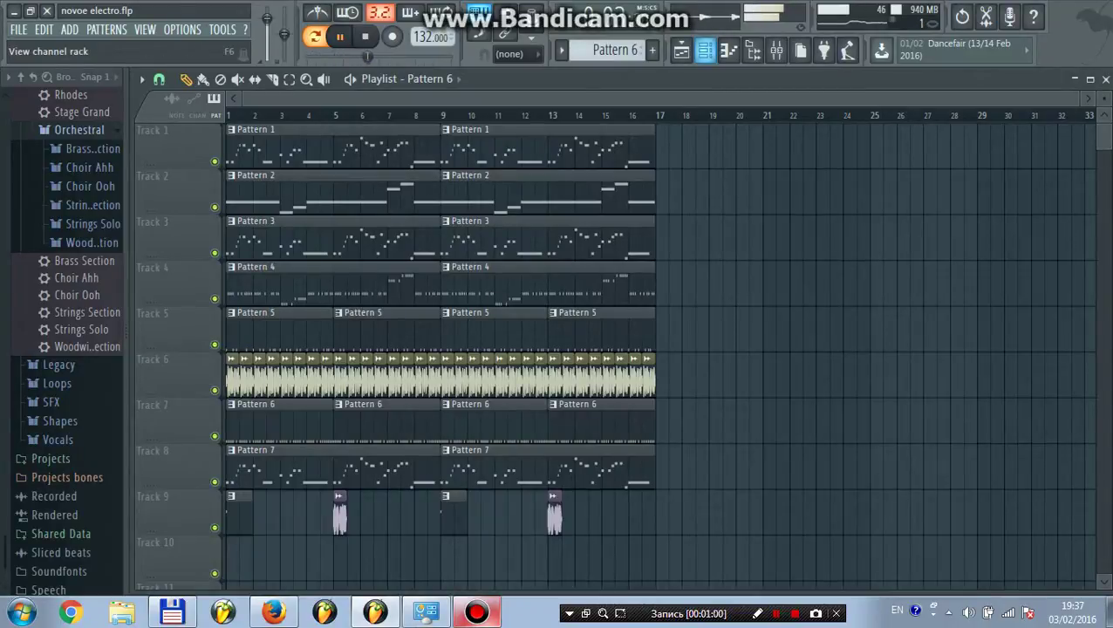
Examine the FS HH 05 hat sample and its notes in Pattern 6, plus the drum channels of Pattern 5
{"action": "left_click", "coordinate": [705, 50]}
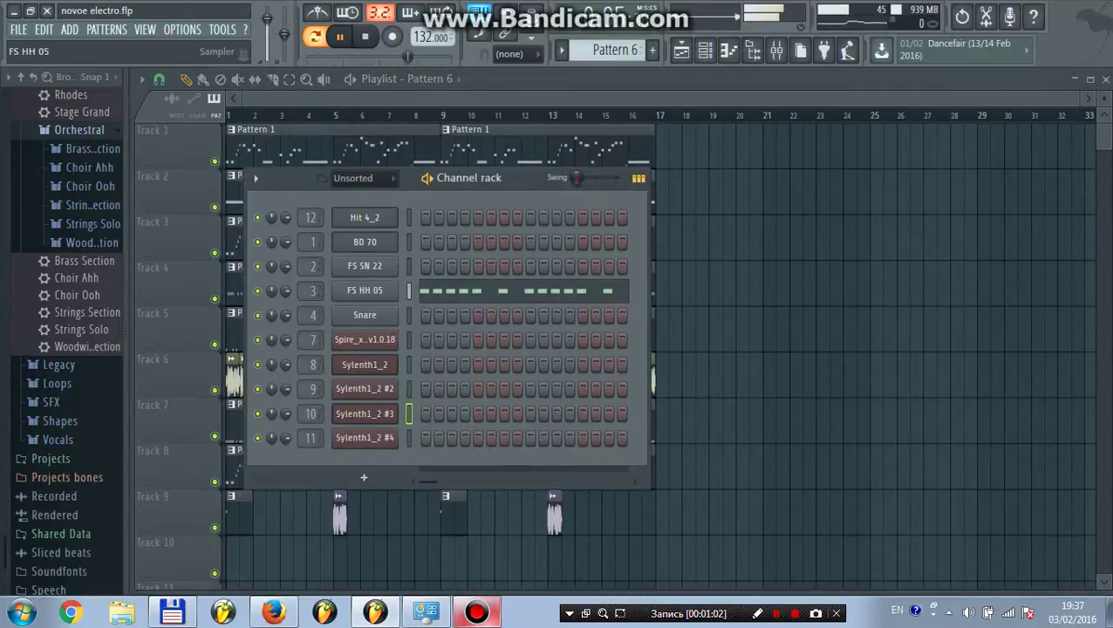
{"action": "left_click", "coordinate": [365, 265]}
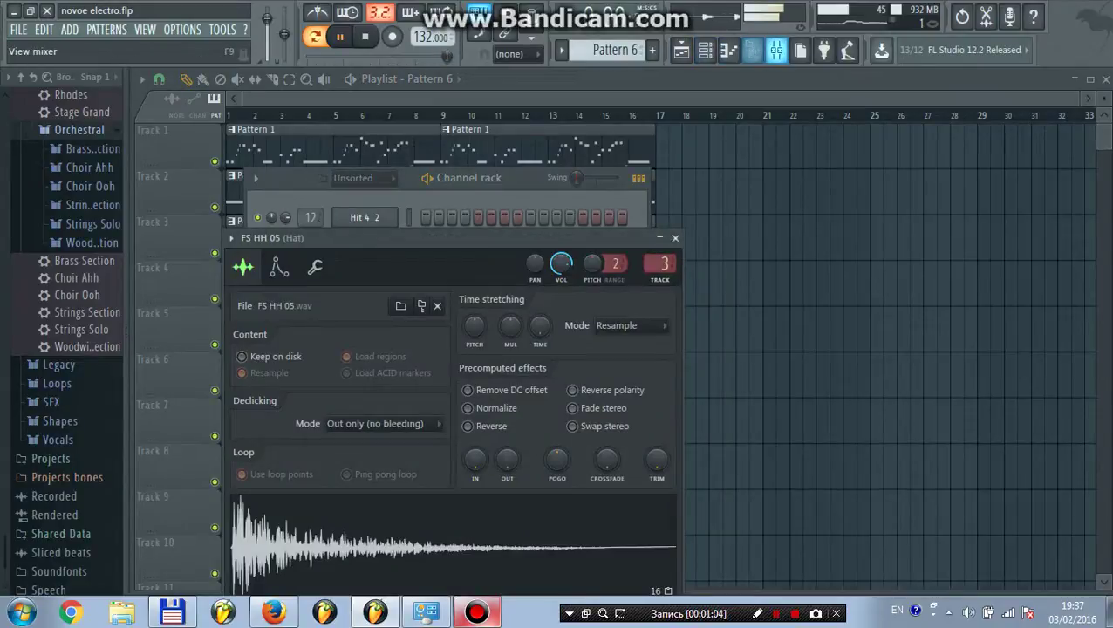
{"action": "left_click", "coordinate": [705, 50]}
{"action": "left_click", "coordinate": [517, 292]}
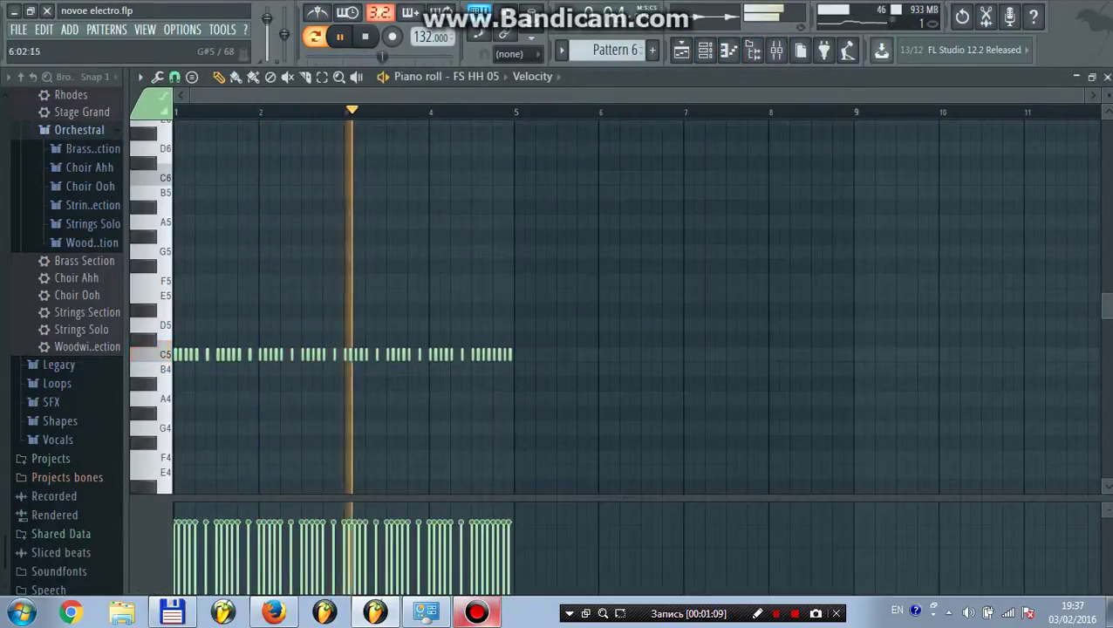
{"action": "left_click", "coordinate": [681, 49]}
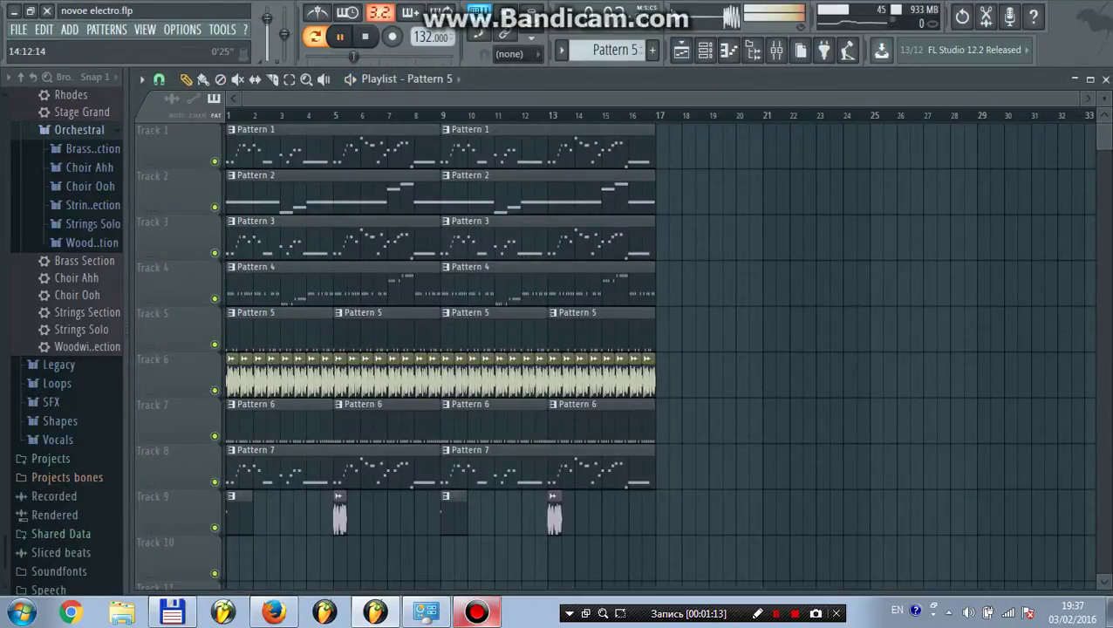
{"action": "left_click", "coordinate": [705, 50]}
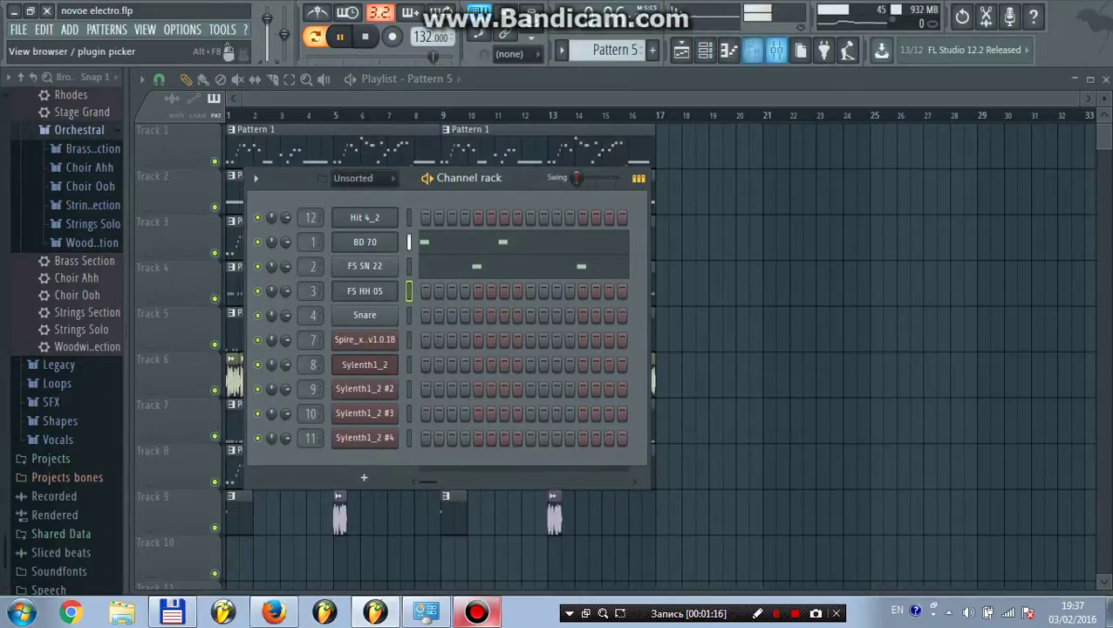
{"action": "left_click", "coordinate": [681, 50]}
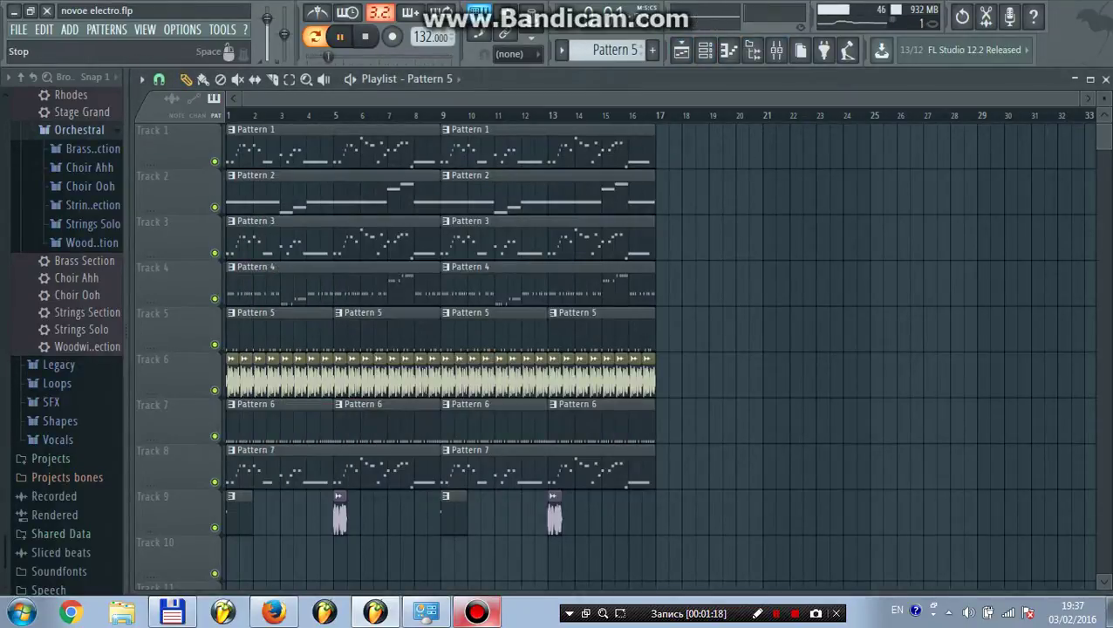
Stop the pattern playback and play the whole playlist arrangement in song mode
{"action": "left_click", "coordinate": [366, 36]}
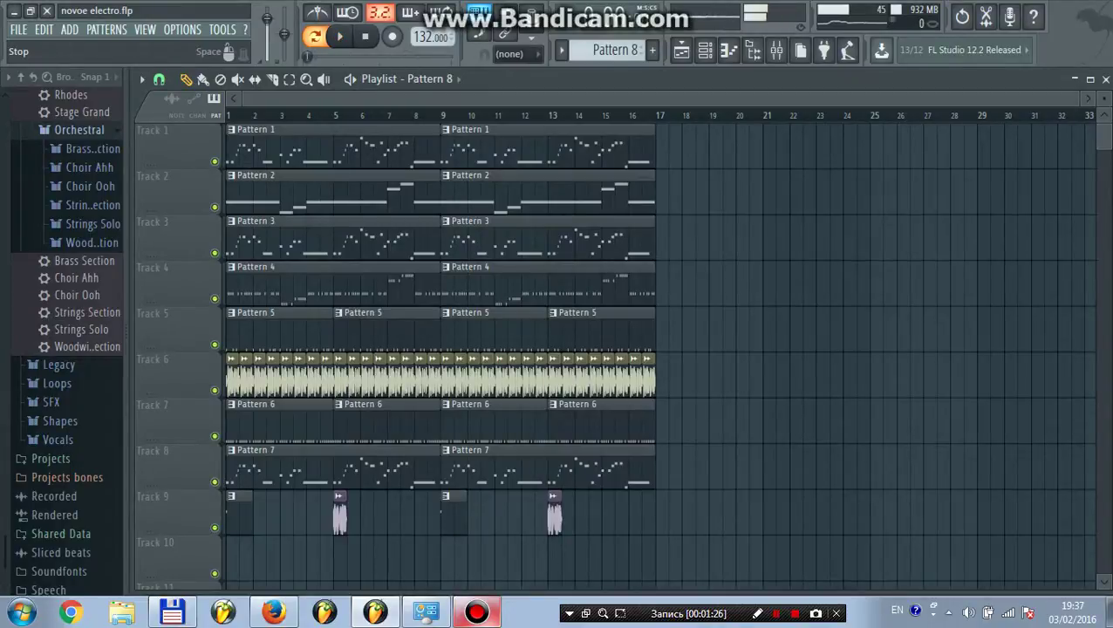
{"action": "left_click", "coordinate": [339, 36]}
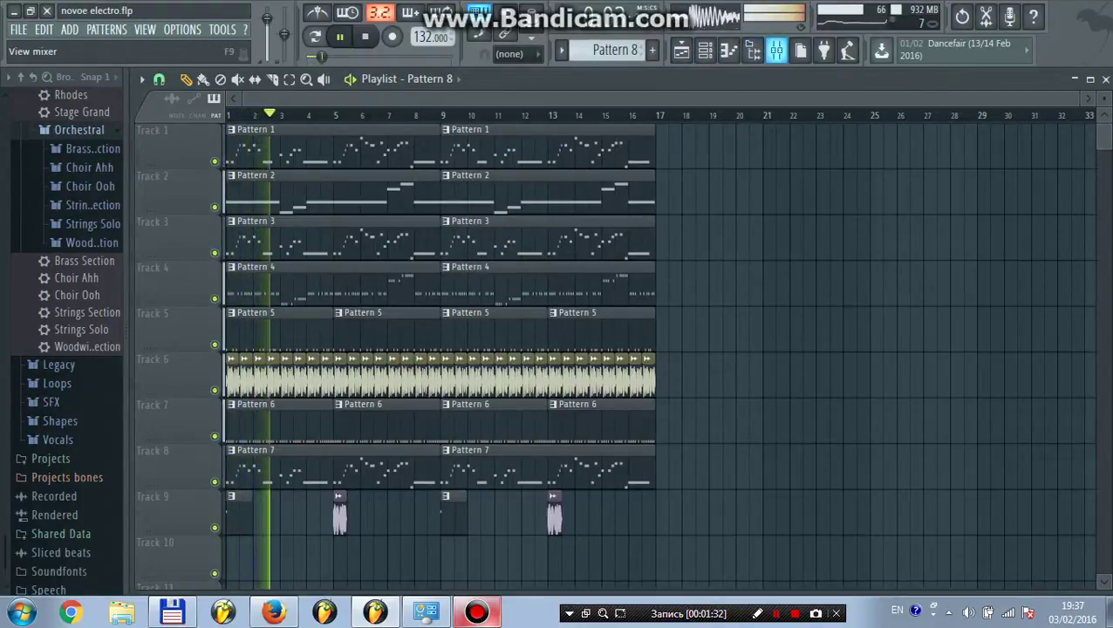
Open the mixer and check which effects are loaded on the Master, Hat and Loop tracks
{"action": "left_click", "coordinate": [776, 51]}
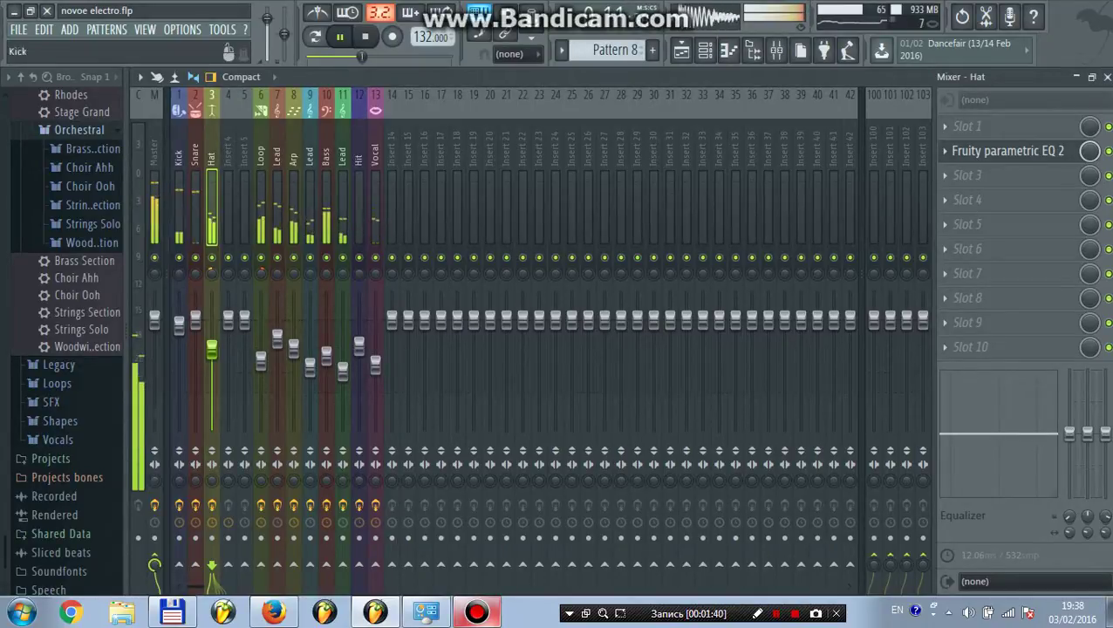
{"action": "left_click", "coordinate": [154, 192]}
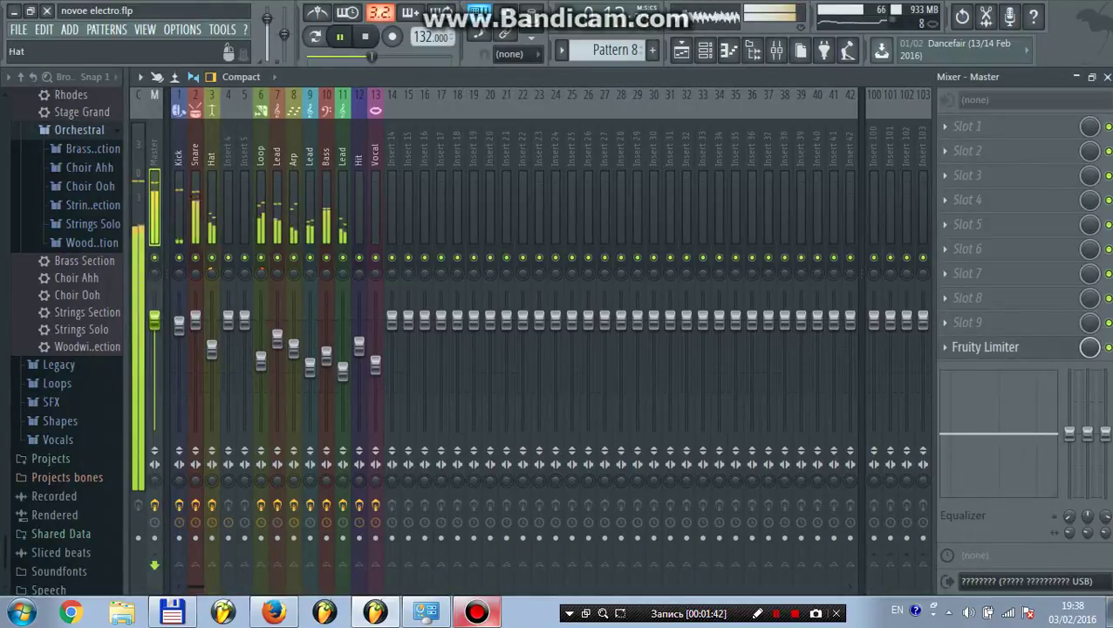
{"action": "left_click", "coordinate": [212, 194]}
{"action": "left_click", "coordinate": [261, 196]}
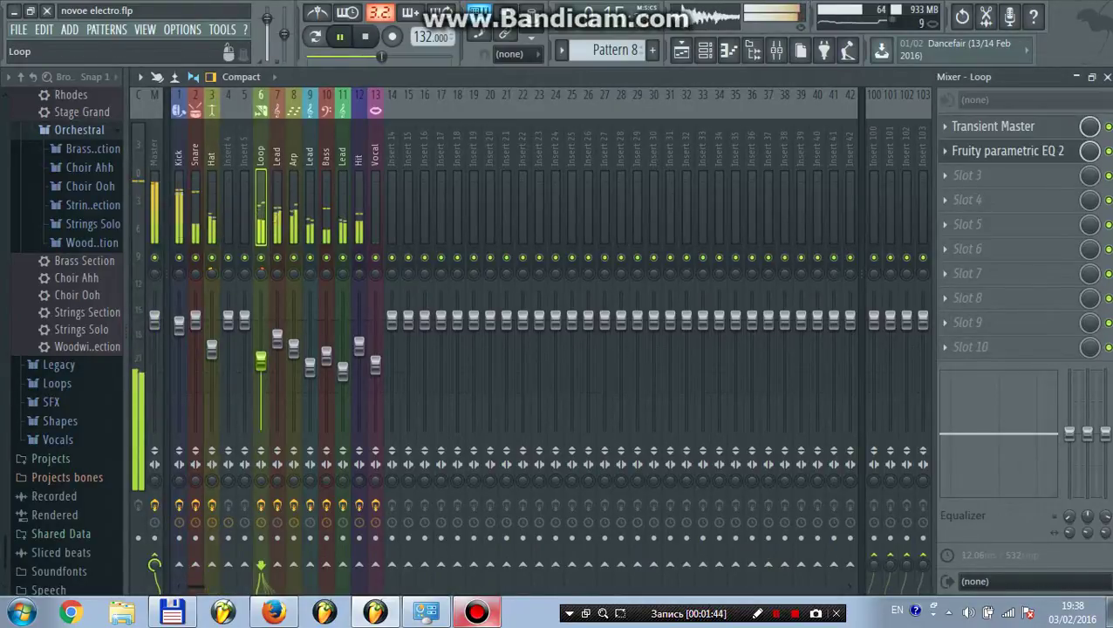
Inspect the Transient Master and PM-Clarisonix effect settings on the Kick mixer track
{"action": "left_click", "coordinate": [179, 175]}
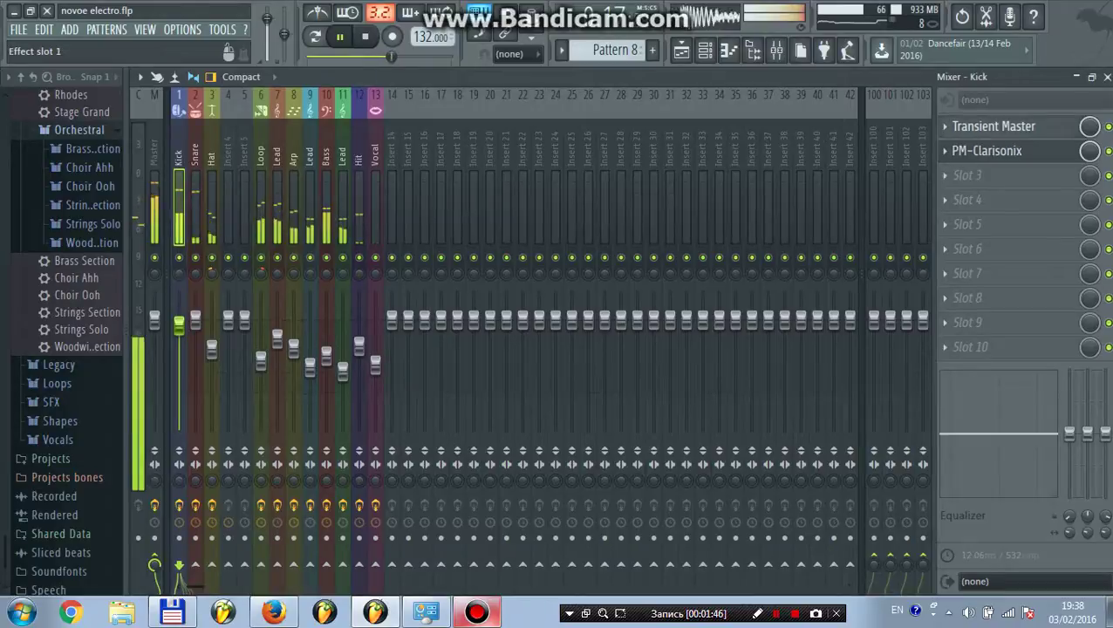
{"action": "left_click", "coordinate": [993, 126]}
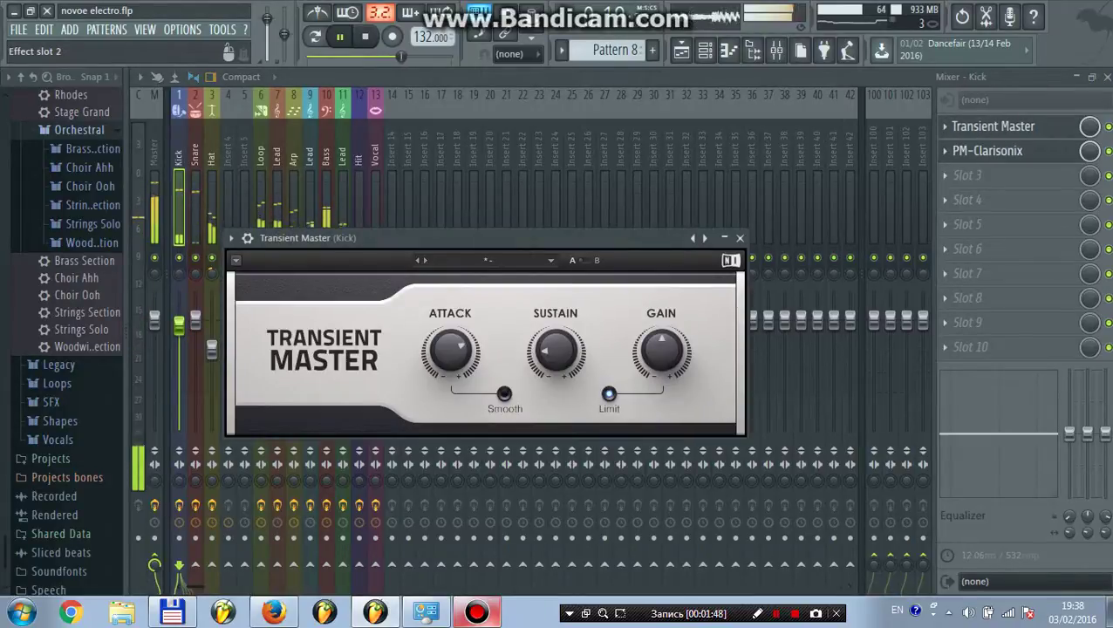
{"action": "left_click", "coordinate": [987, 150]}
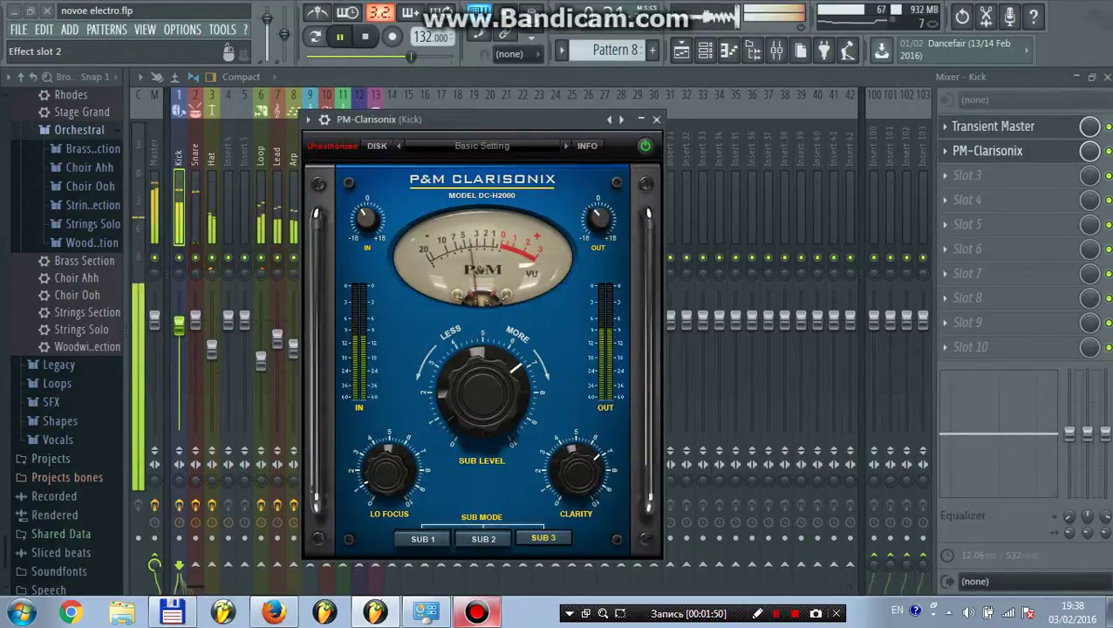
Inspect the CLA Drums Stereo settings on the Snare track and the Fruity parametric EQ 2 curve on the Hat track
{"action": "left_click", "coordinate": [195, 178]}
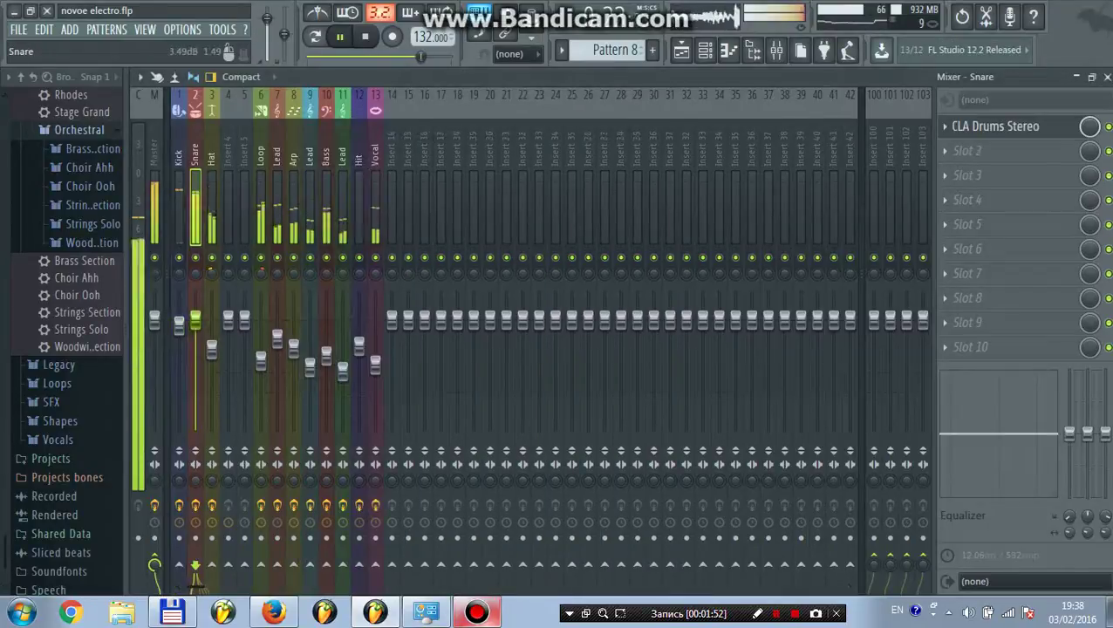
{"action": "left_click", "coordinate": [996, 127]}
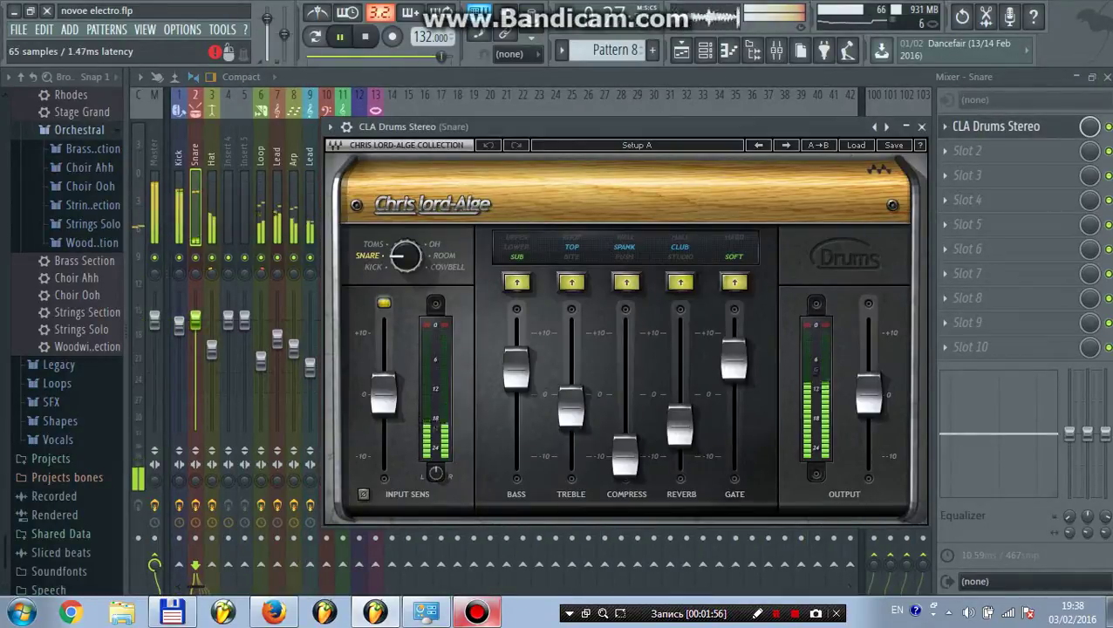
{"action": "left_click", "coordinate": [212, 192]}
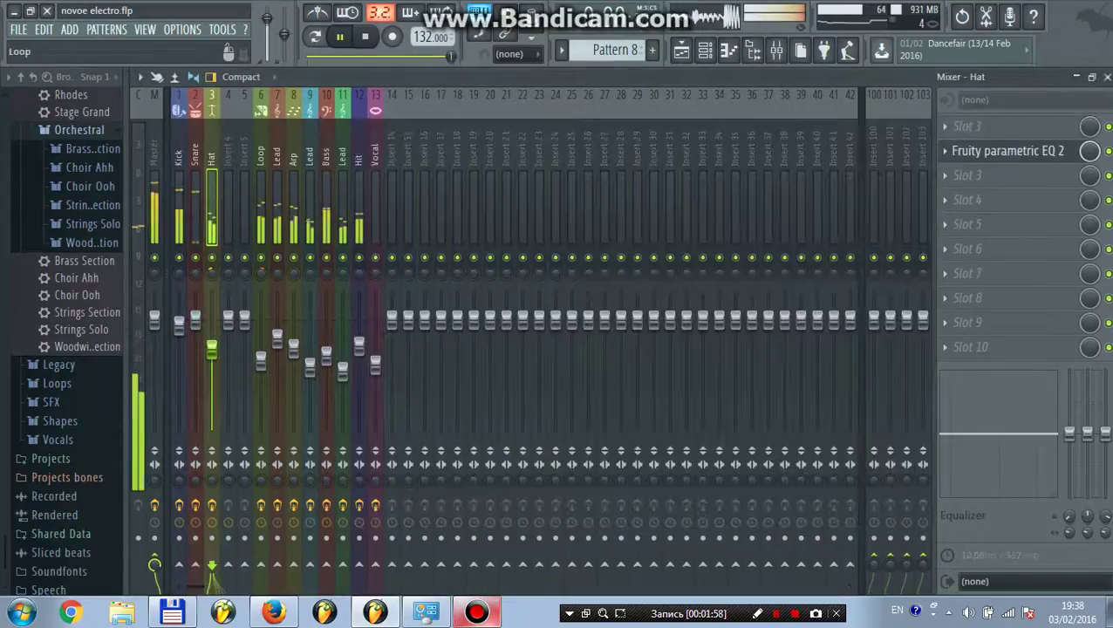
{"action": "left_click", "coordinate": [1009, 151]}
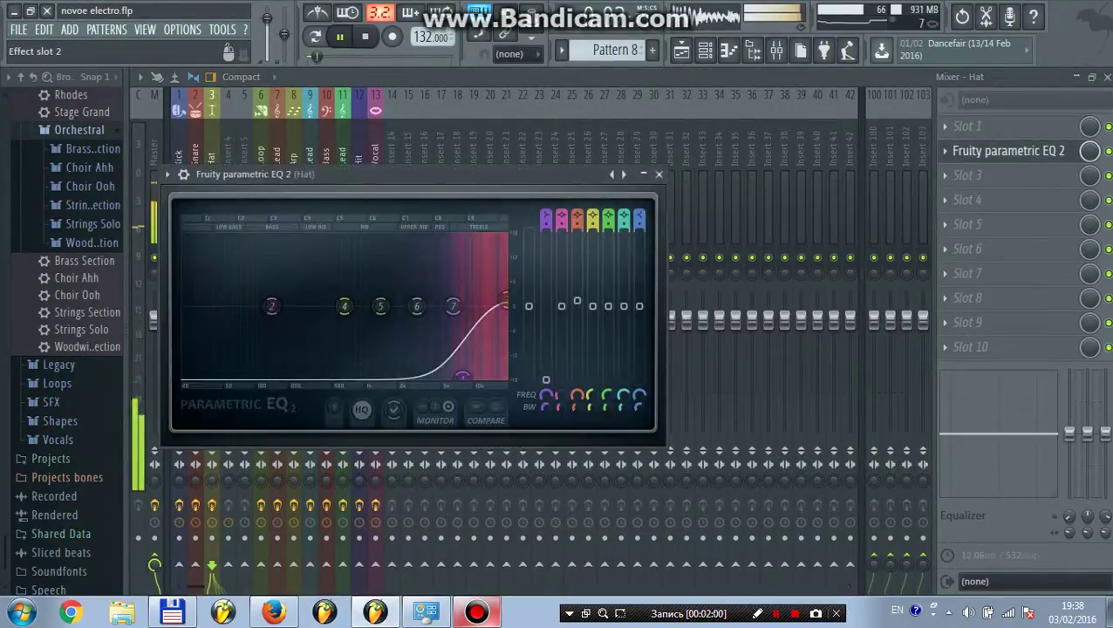
{"action": "left_click", "coordinate": [1009, 151]}
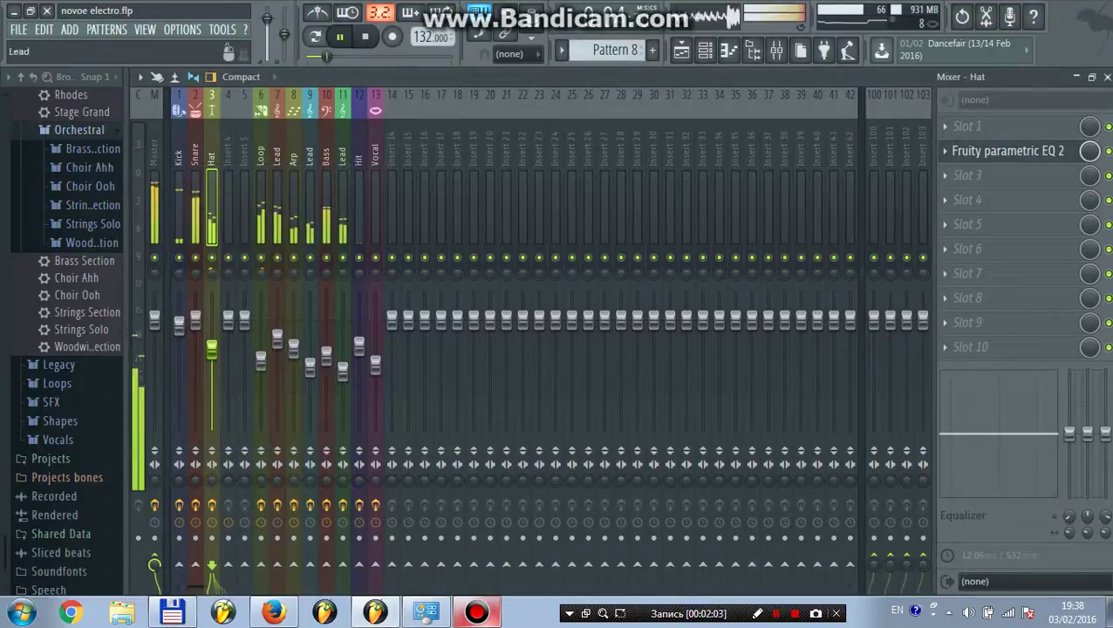
Inspect the Transient Master settings and the Fruity parametric EQ 2 curve on the Loop mixer track
{"action": "left_click", "coordinate": [260, 192]}
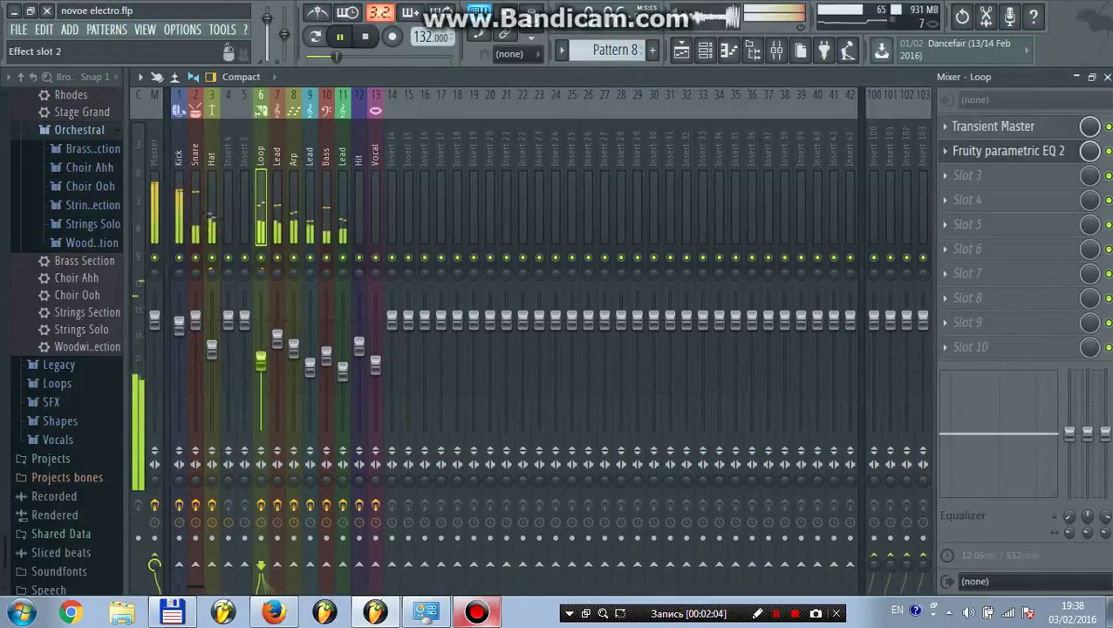
{"action": "left_click", "coordinate": [993, 126]}
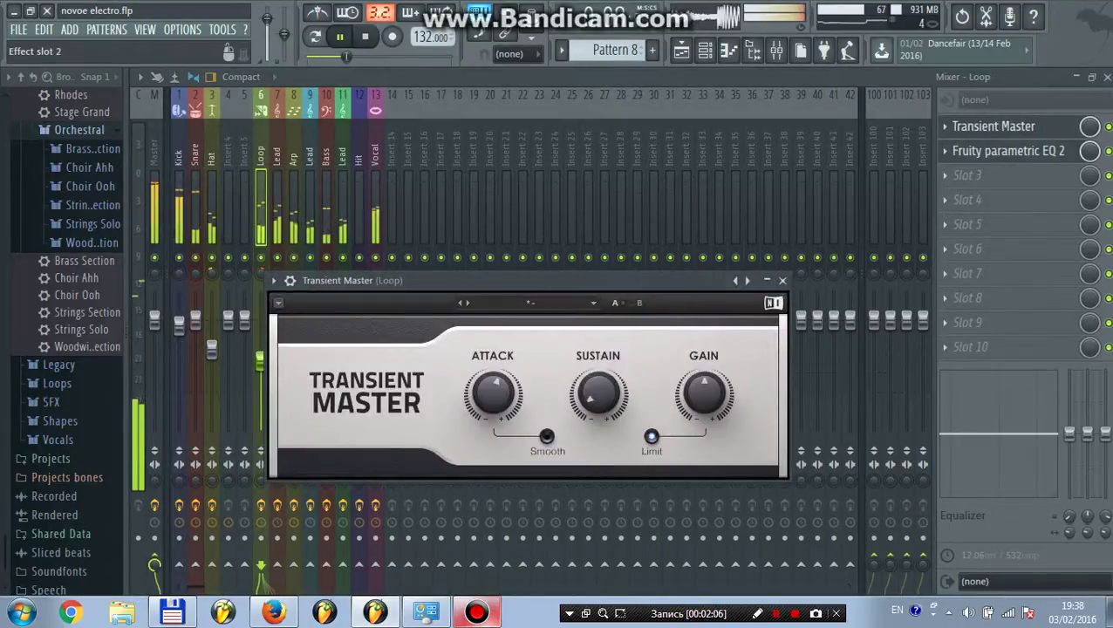
{"action": "left_click", "coordinate": [1009, 151]}
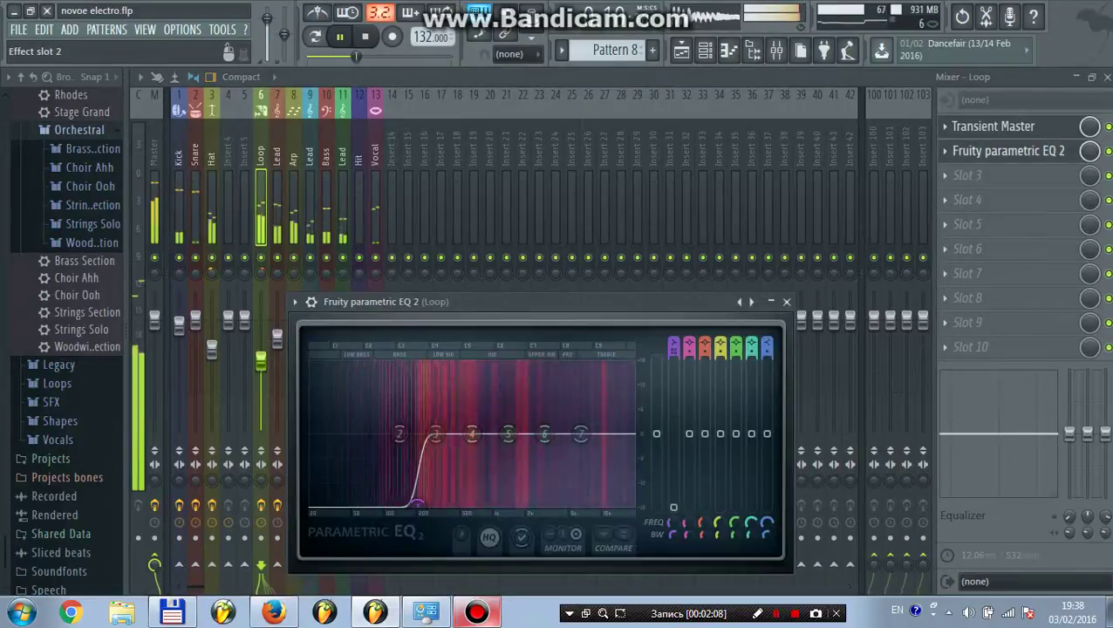
Solo the Loop track to listen to it alone, and then switch all the other mixer tracks back on
{"action": "right_click", "coordinate": [267, 91]}
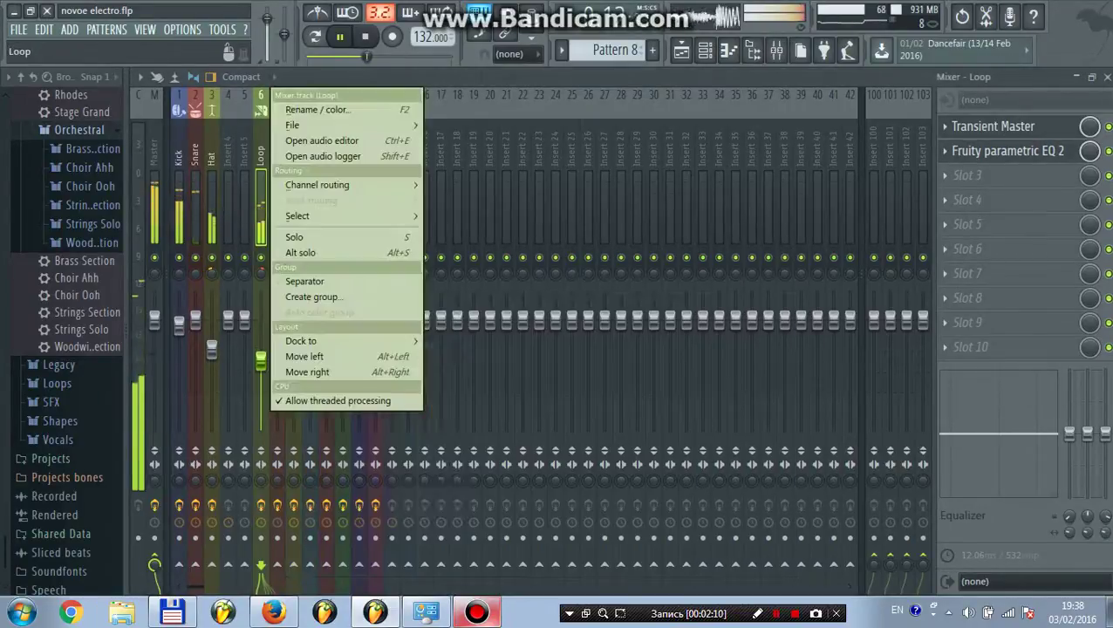
{"action": "left_click", "coordinate": [301, 236]}
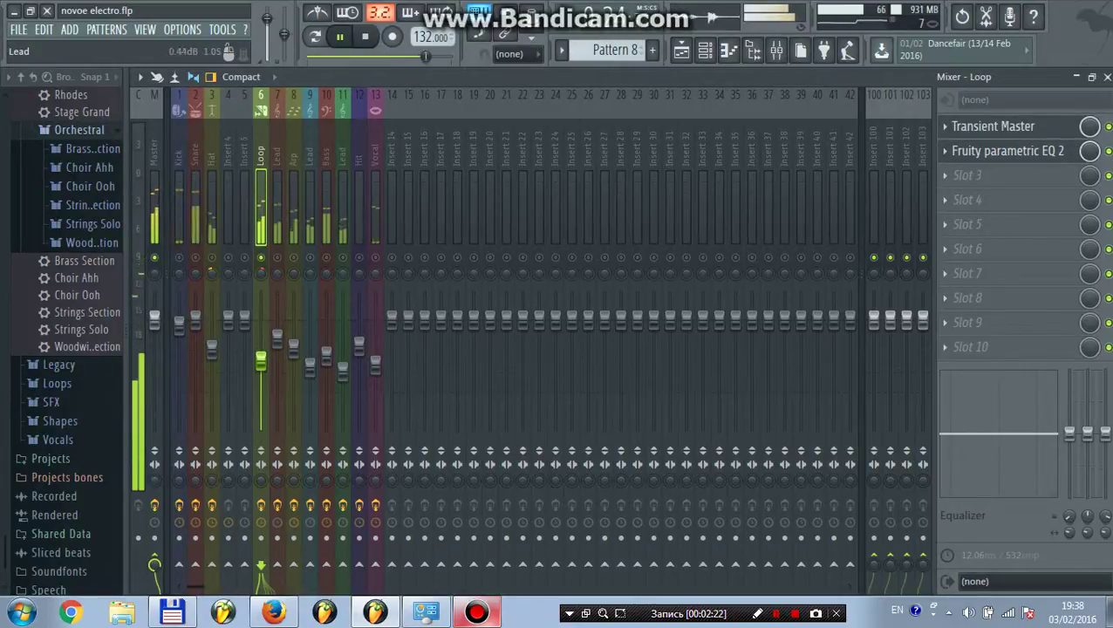
{"action": "right_click", "coordinate": [264, 213]}
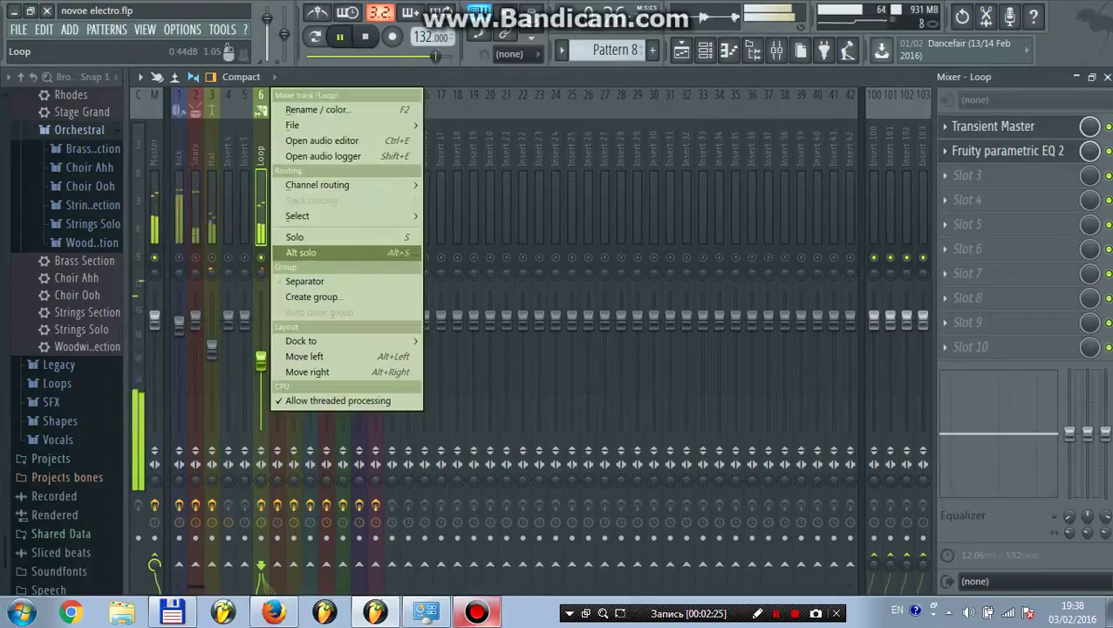
{"action": "left_click", "coordinate": [281, 253]}
Inspect the JJP-Strings-Keys Stereo and Fruity parametric EQ 2 effects on the Lead track at insert 7
{"action": "right_click", "coordinate": [279, 91]}
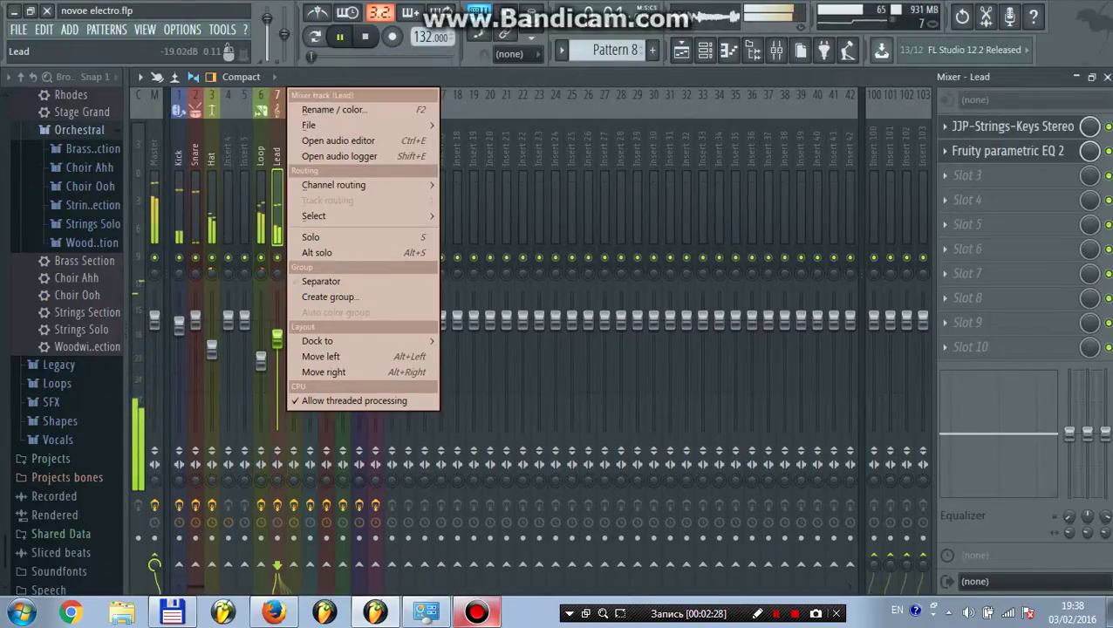
{"action": "left_click", "coordinate": [1012, 126]}
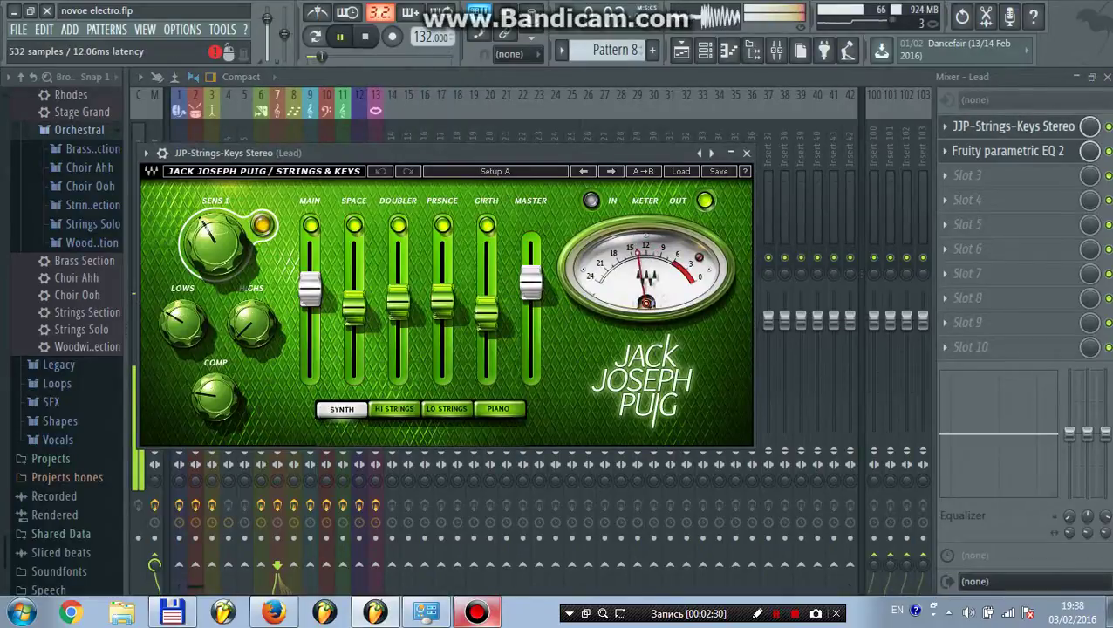
{"action": "left_click", "coordinate": [1009, 150]}
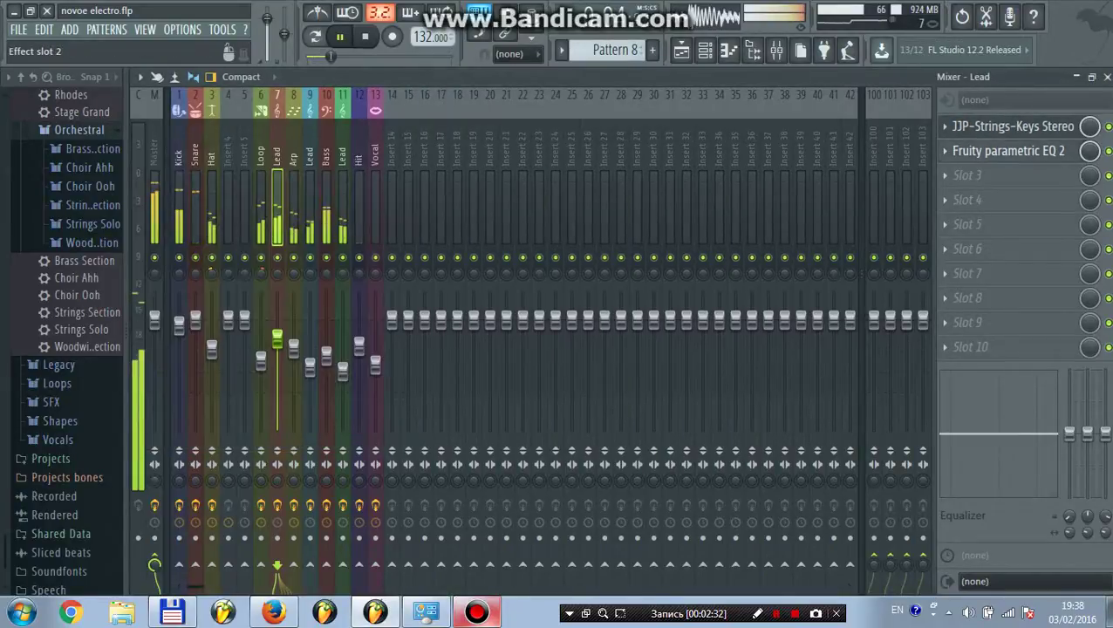
{"action": "left_click", "coordinate": [658, 175]}
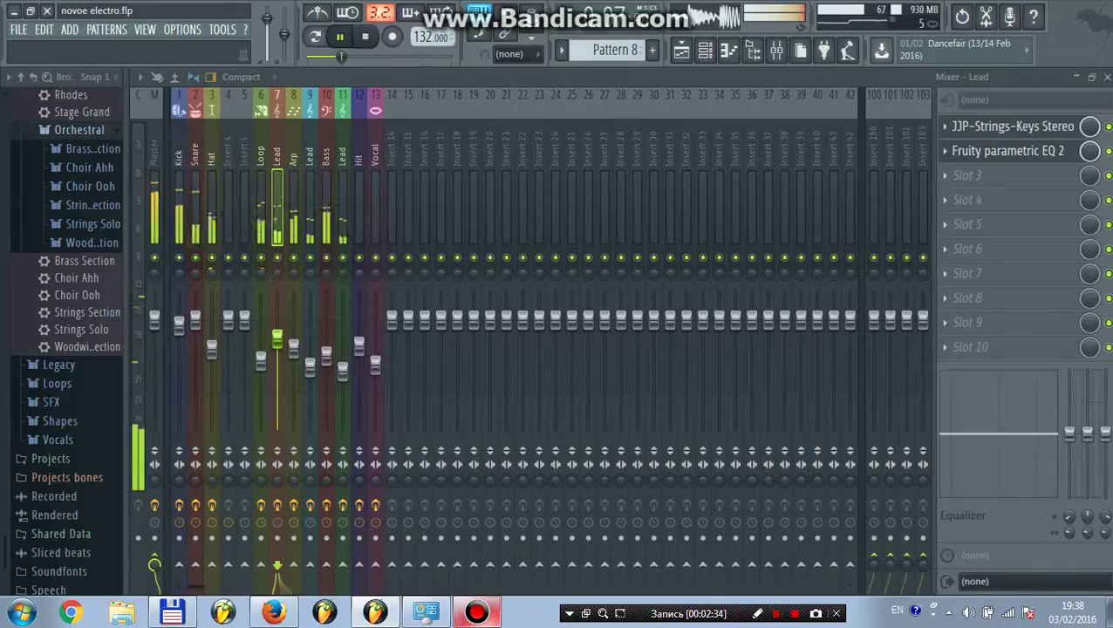
Inspect the Fruity parametric EQ 2 curve on the Arp mixer track and close it
{"action": "left_click", "coordinate": [294, 207]}
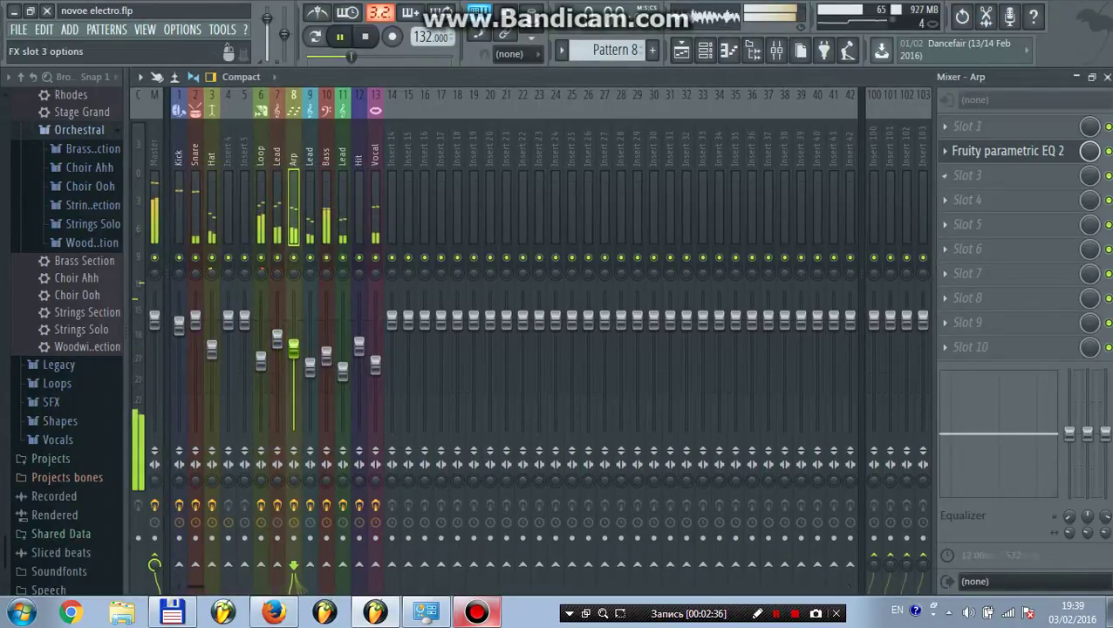
{"action": "left_click", "coordinate": [1008, 150]}
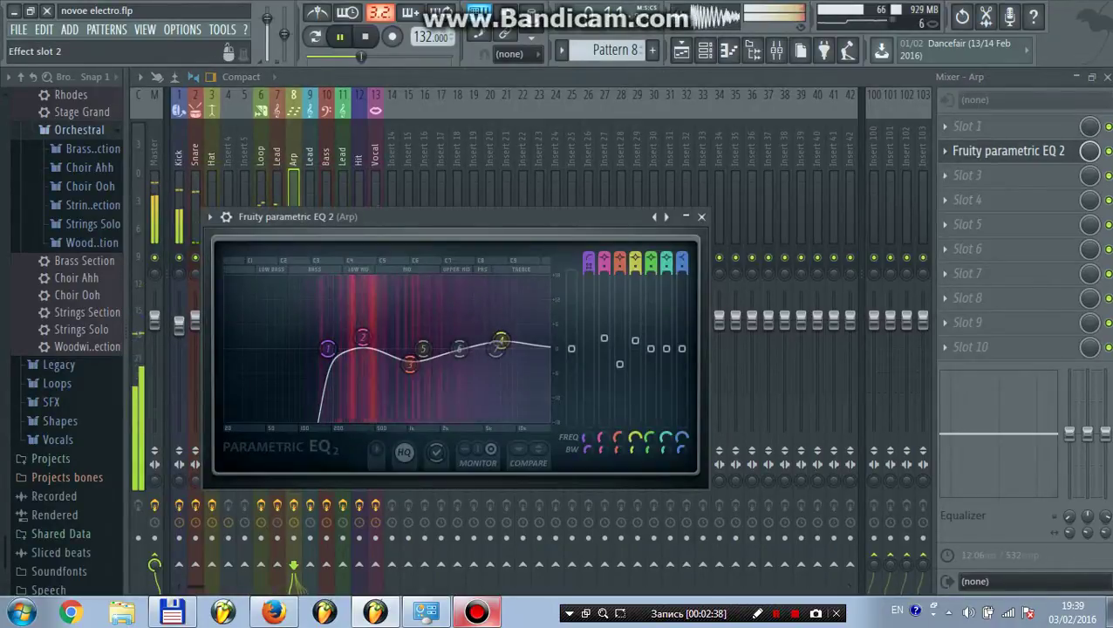
{"action": "left_click", "coordinate": [1008, 151]}
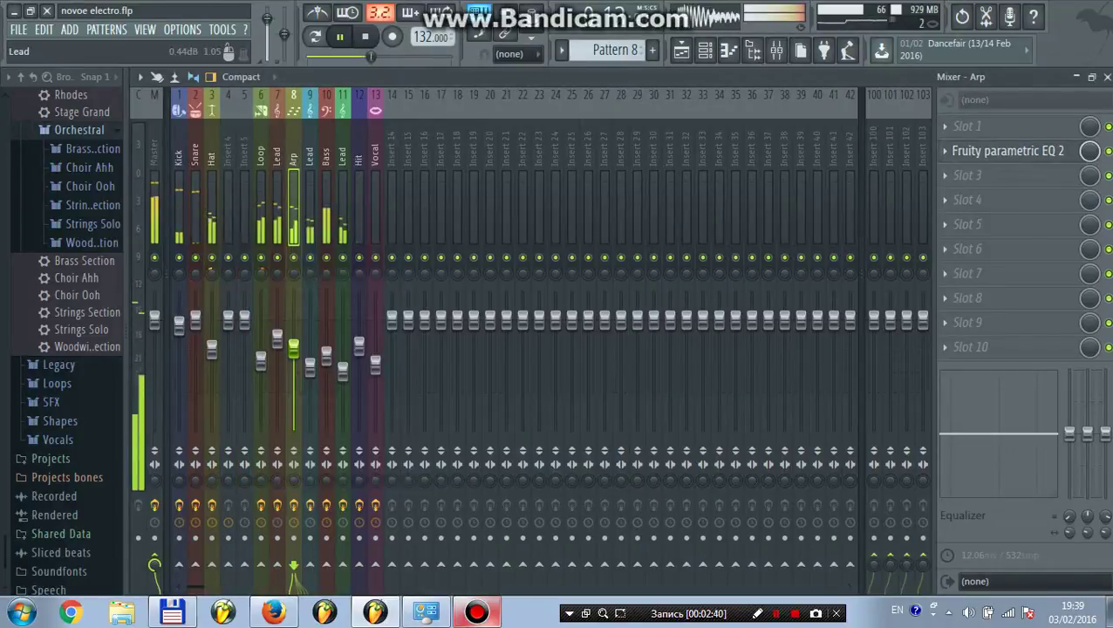
Inspect the JJP-Strings-Keys Stereo settings and the Fruity parametric EQ 2 curve on the Lead track at insert 9
{"action": "left_click", "coordinate": [310, 208]}
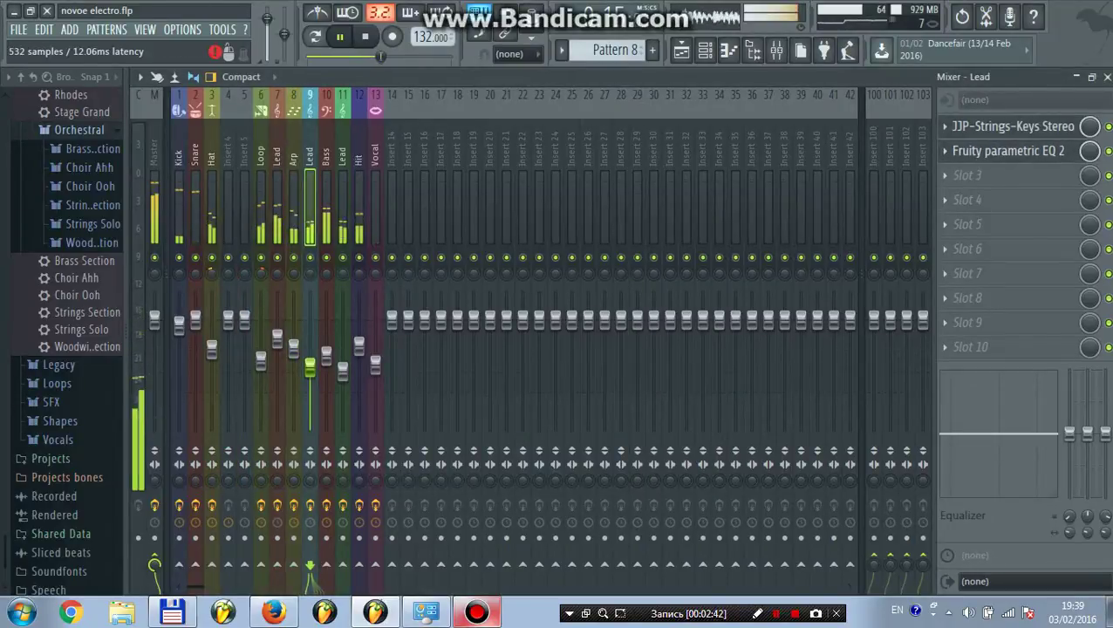
{"action": "left_click", "coordinate": [1012, 127]}
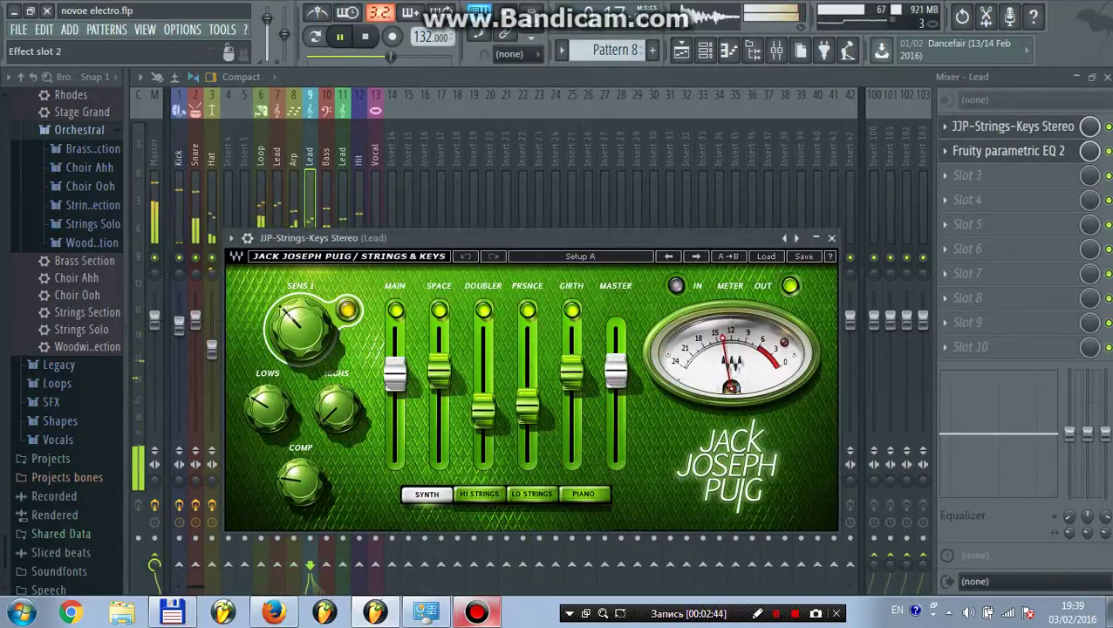
{"action": "left_click", "coordinate": [1008, 151]}
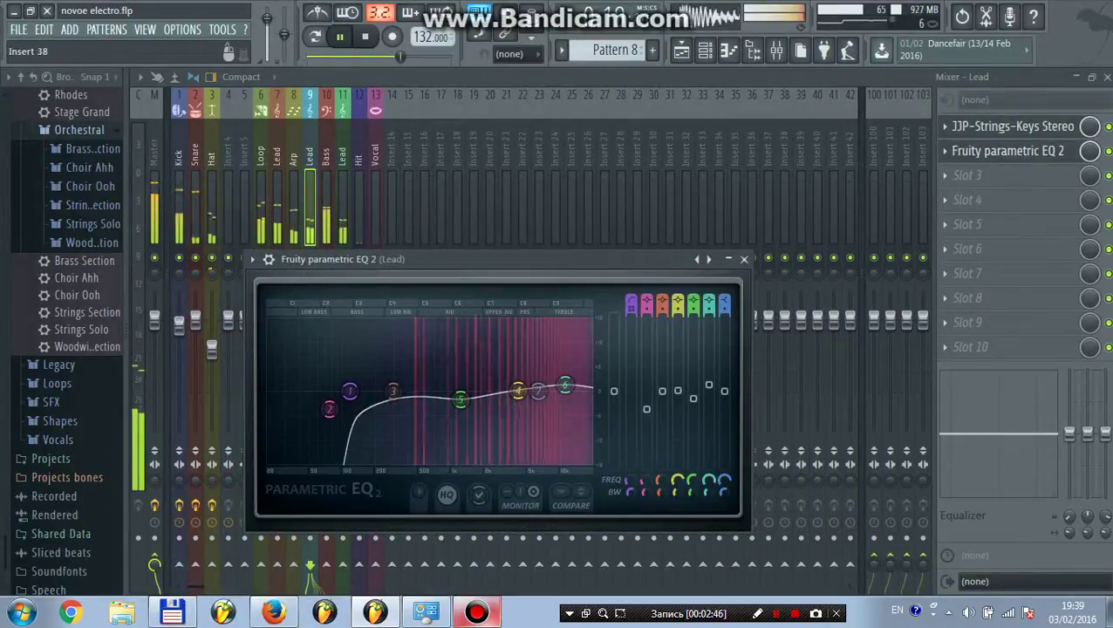
{"action": "key", "text": "Escape"}
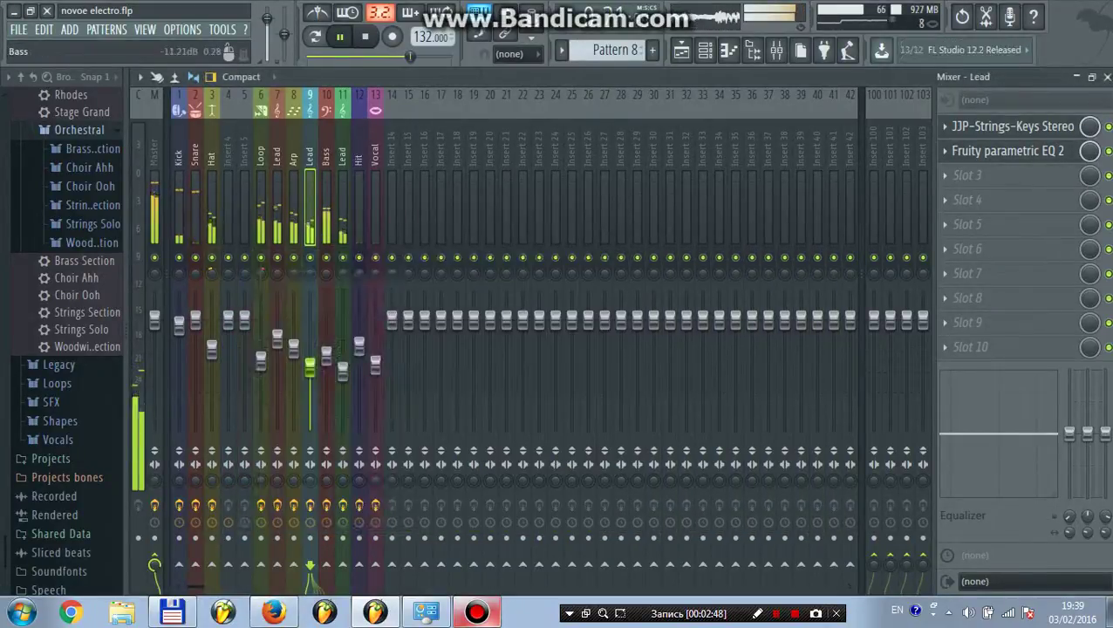
Inspect the RBass Stereo settings on the Bass track, listening to the track in solo before switching all the other tracks back on
{"action": "left_click", "coordinate": [326, 358]}
{"action": "left_click", "coordinate": [984, 126]}
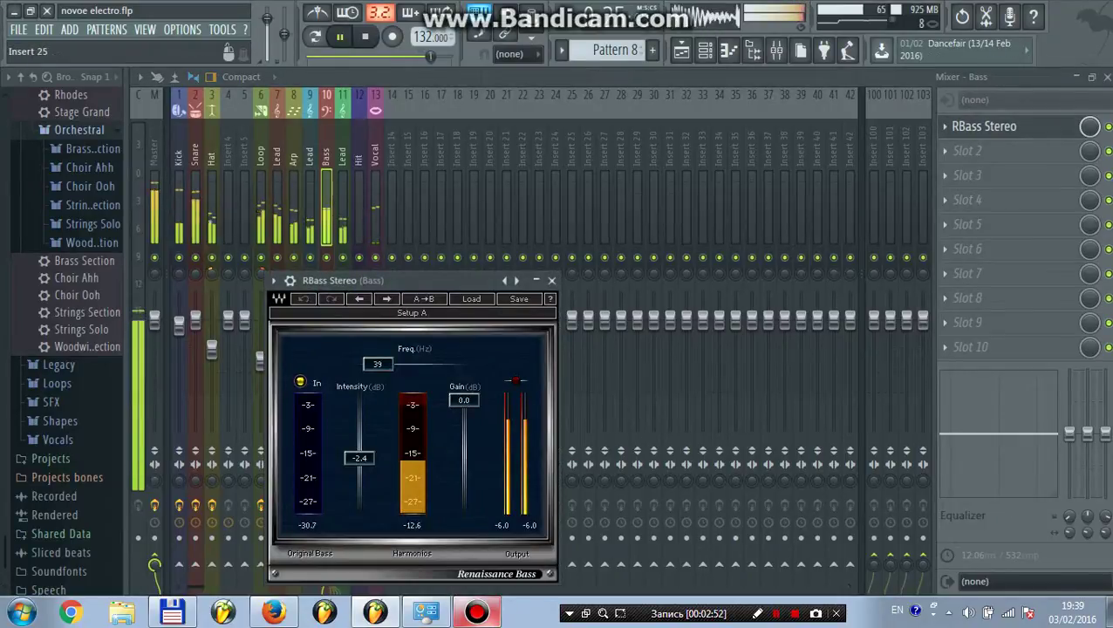
{"action": "right_click", "coordinate": [330, 92]}
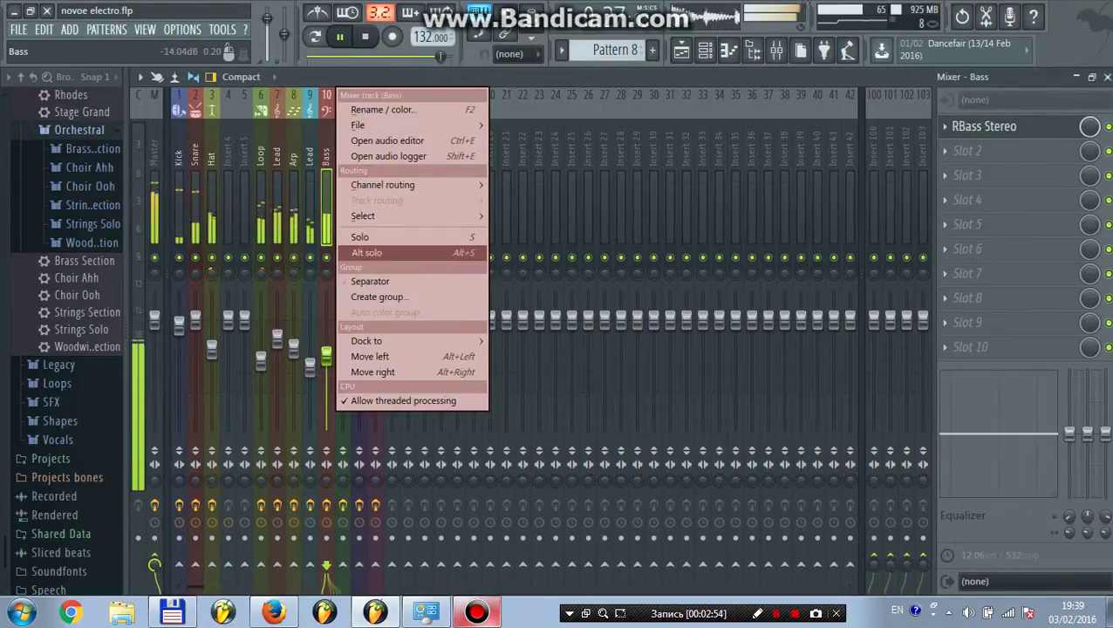
{"action": "left_click", "coordinate": [375, 236]}
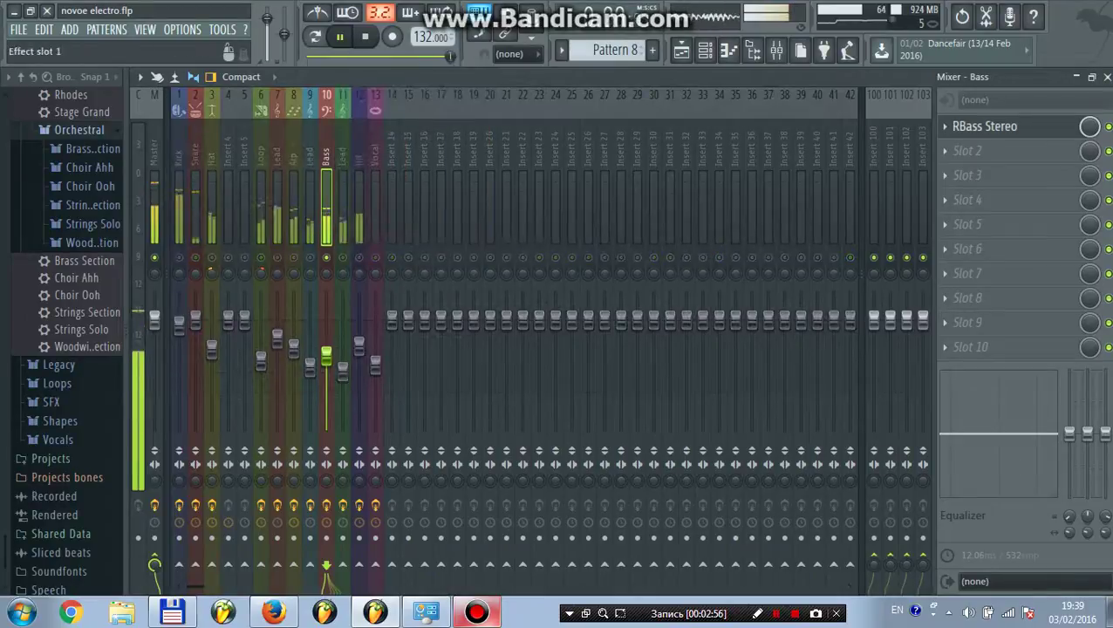
{"action": "left_click", "coordinate": [986, 127]}
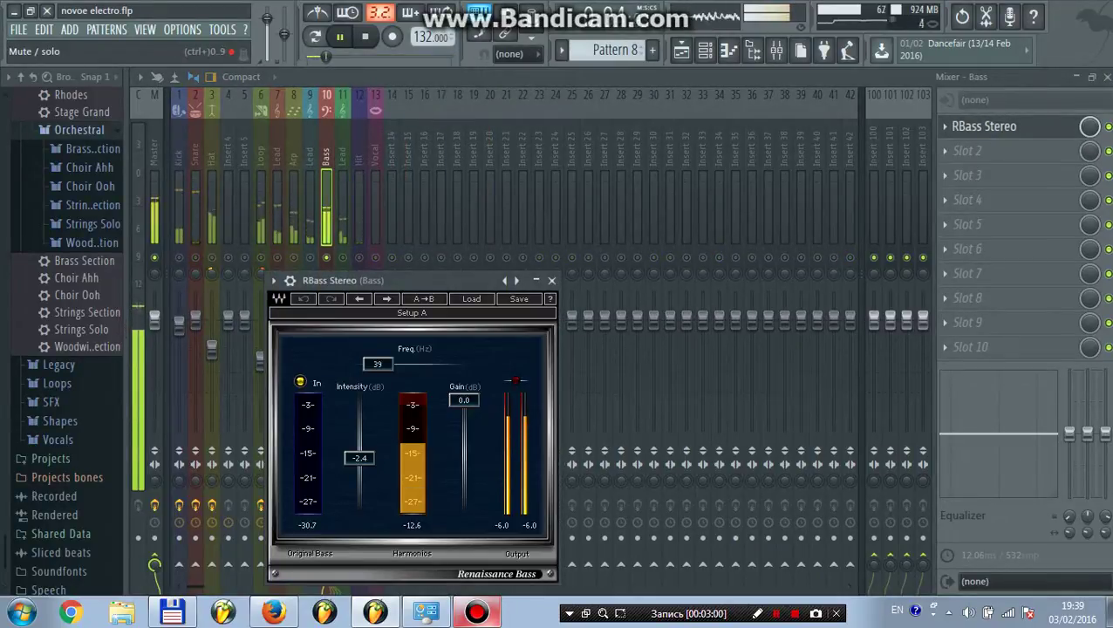
{"action": "left_click", "coordinate": [1109, 127]}
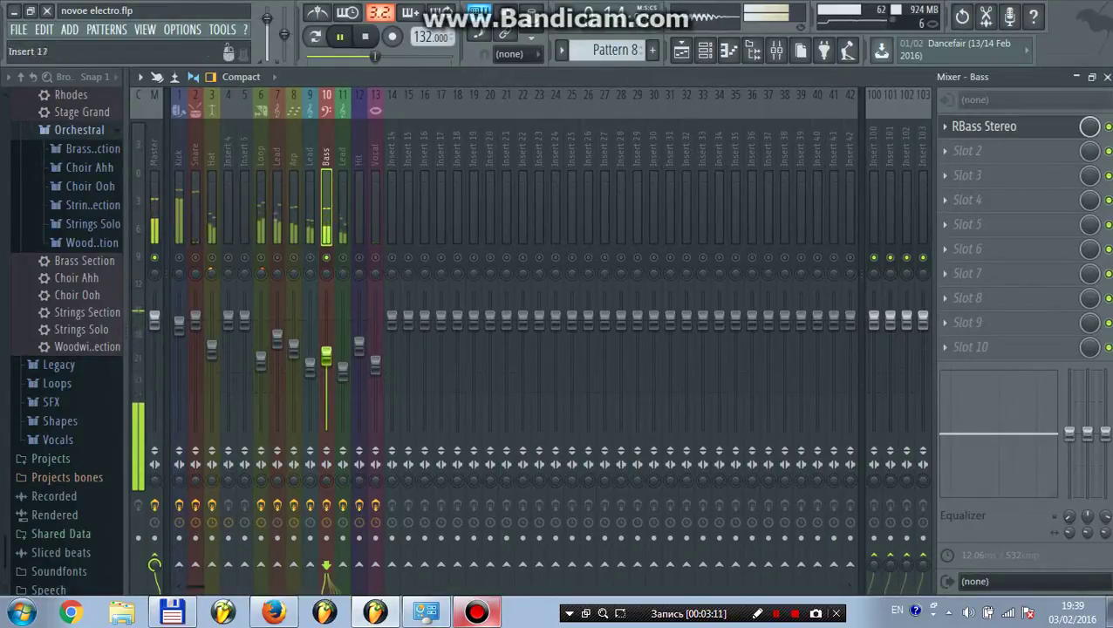
{"action": "right_click", "coordinate": [333, 86]}
{"action": "left_click", "coordinate": [425, 252]}
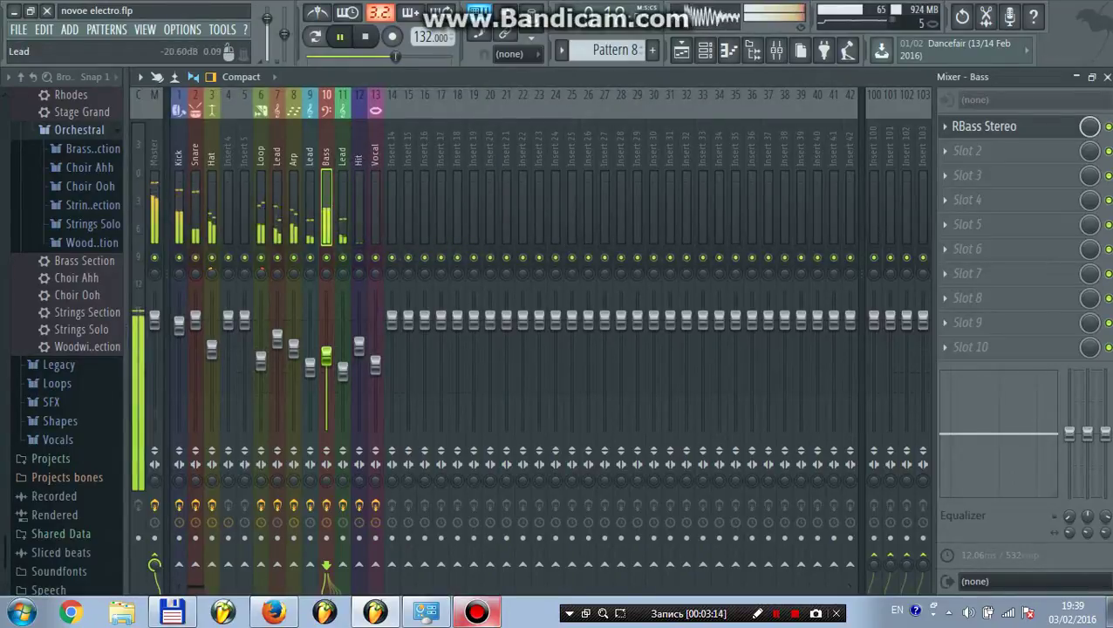
Check the effects on the Lead track at insert 11, and inspect PM-EchoFlex and Fruity parametric EQ 2 on the Hit track
{"action": "left_click", "coordinate": [343, 192]}
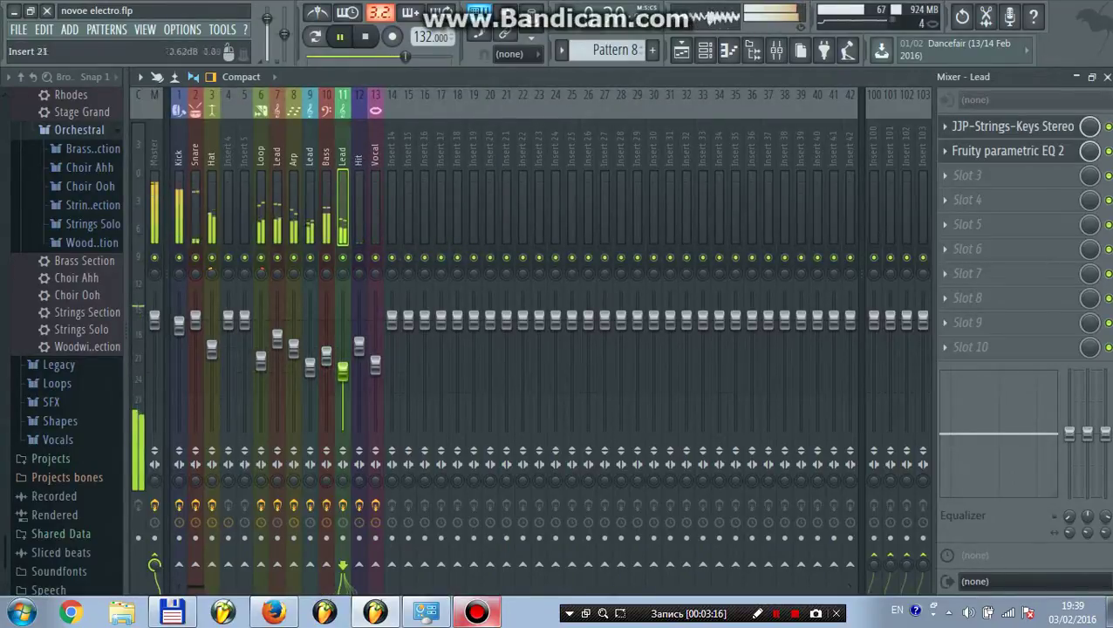
{"action": "left_click", "coordinate": [359, 201]}
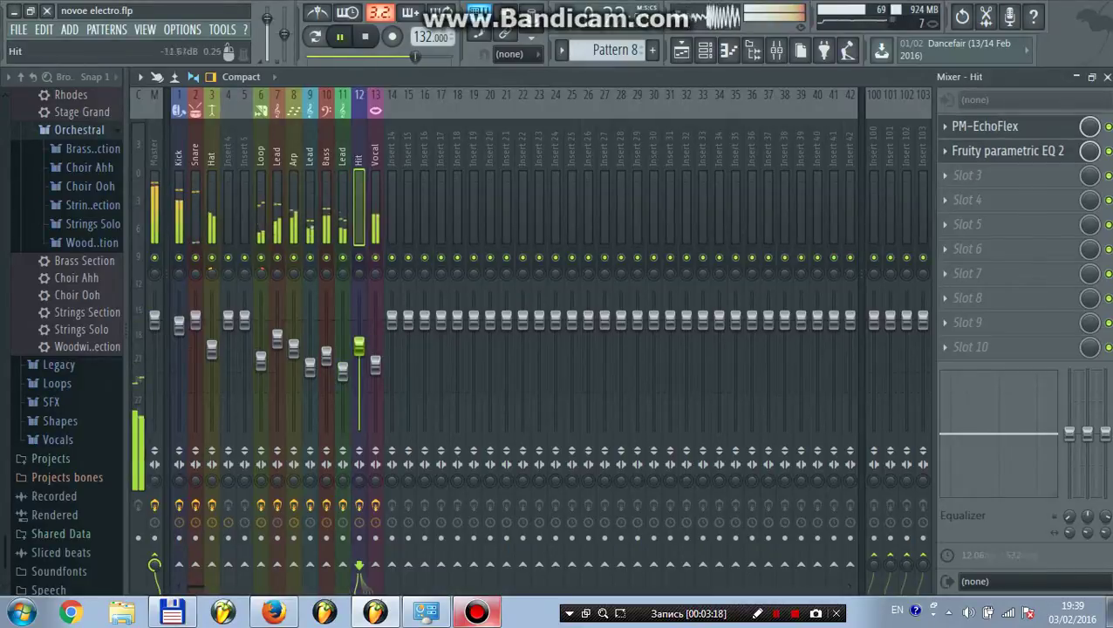
{"action": "left_click", "coordinate": [986, 127]}
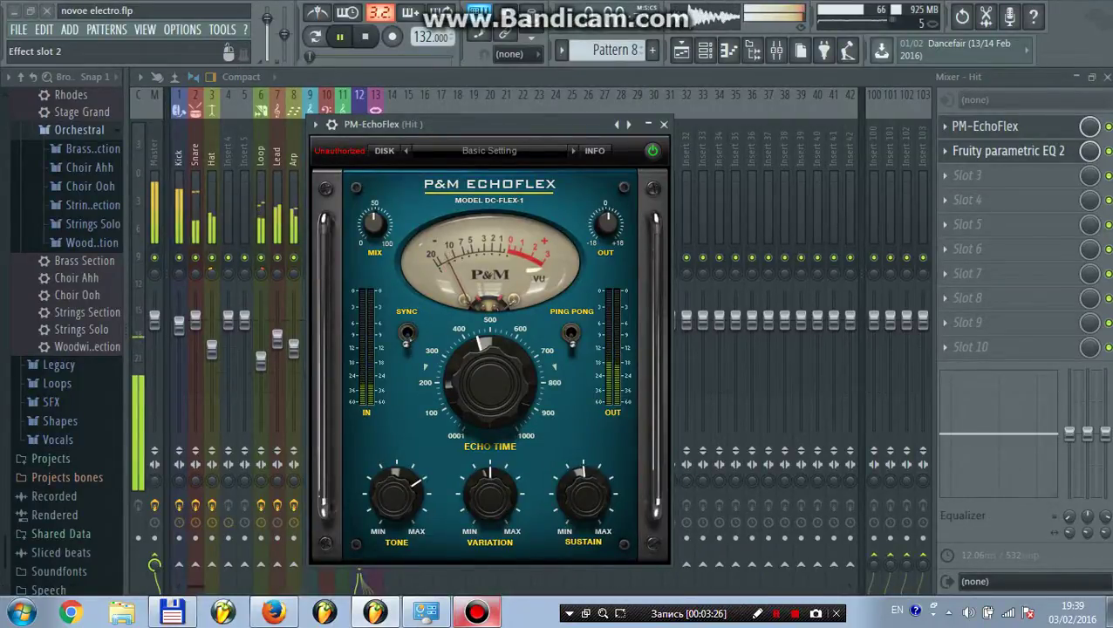
{"action": "left_click", "coordinate": [995, 151]}
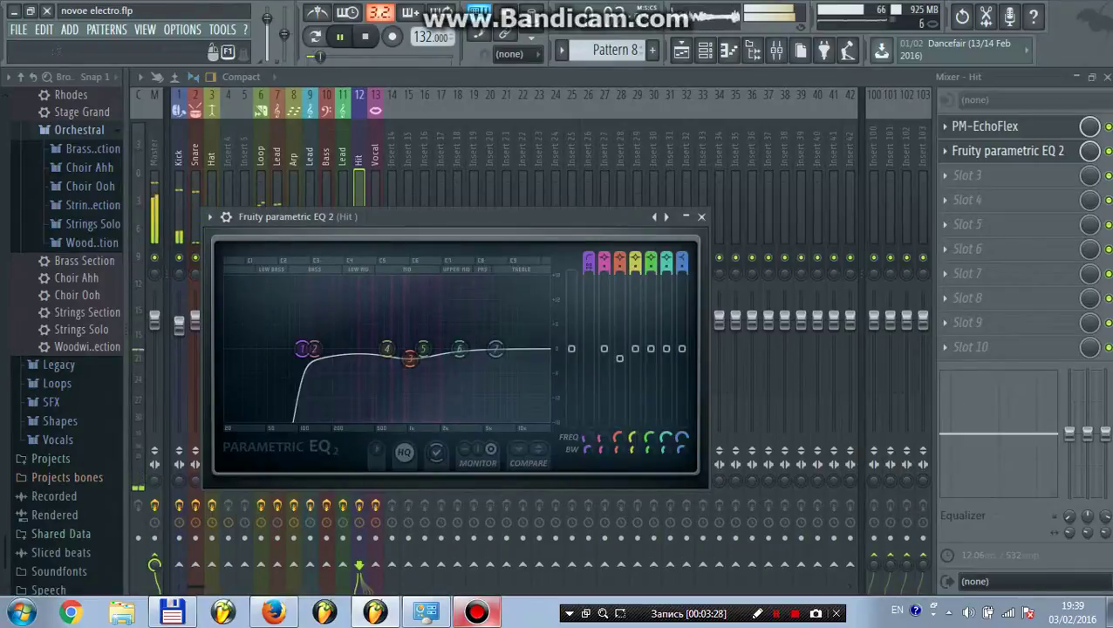
{"action": "left_click", "coordinate": [702, 217]}
Inspect the CLA Vocals Stereo, Fruity parametric EQ 2 and PM-Distorted settings on the Vocal track, and stop the song playback
{"action": "left_click", "coordinate": [376, 581]}
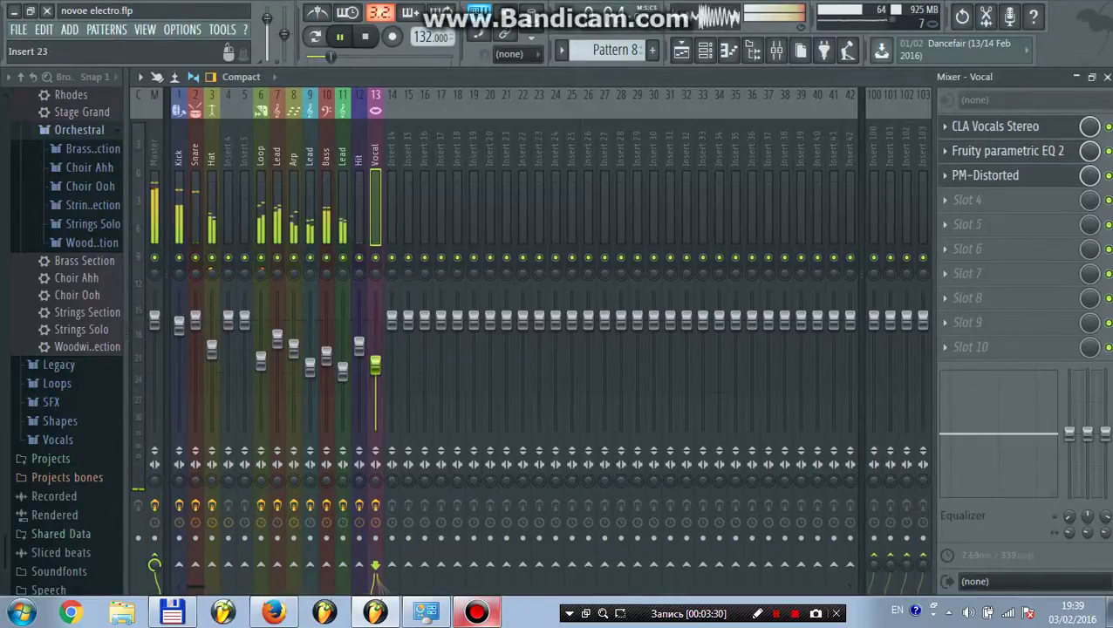
{"action": "left_click", "coordinate": [994, 126]}
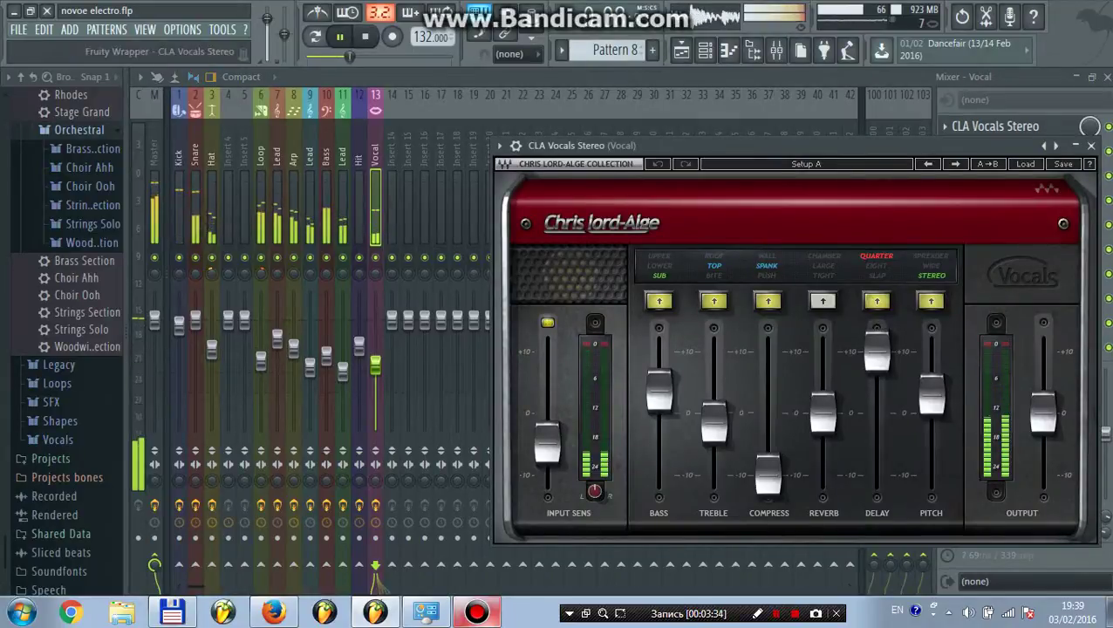
{"action": "left_click_drag", "start_coordinate": [785, 146], "coordinate": [500, 147]}
{"action": "left_click", "coordinate": [1008, 150]}
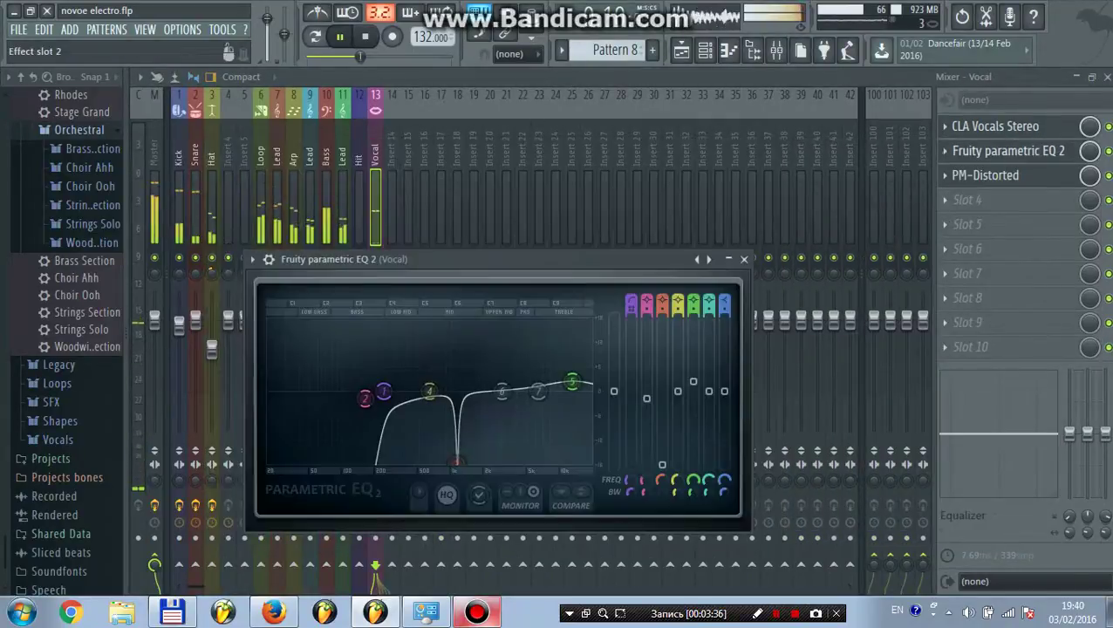
{"action": "left_click", "coordinate": [986, 175]}
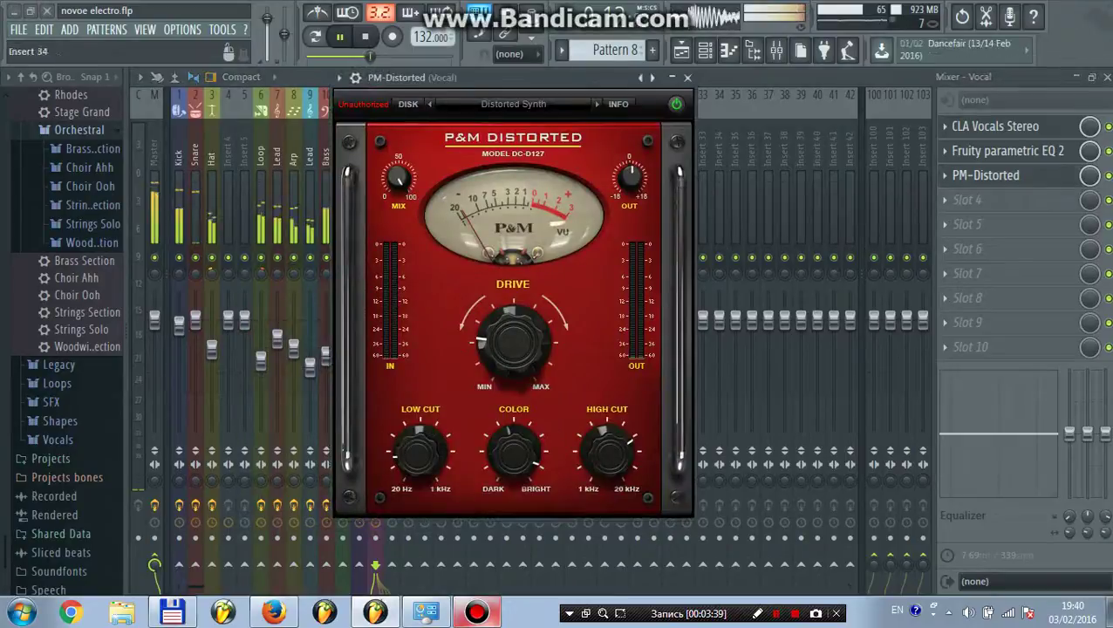
{"action": "key", "text": "space"}
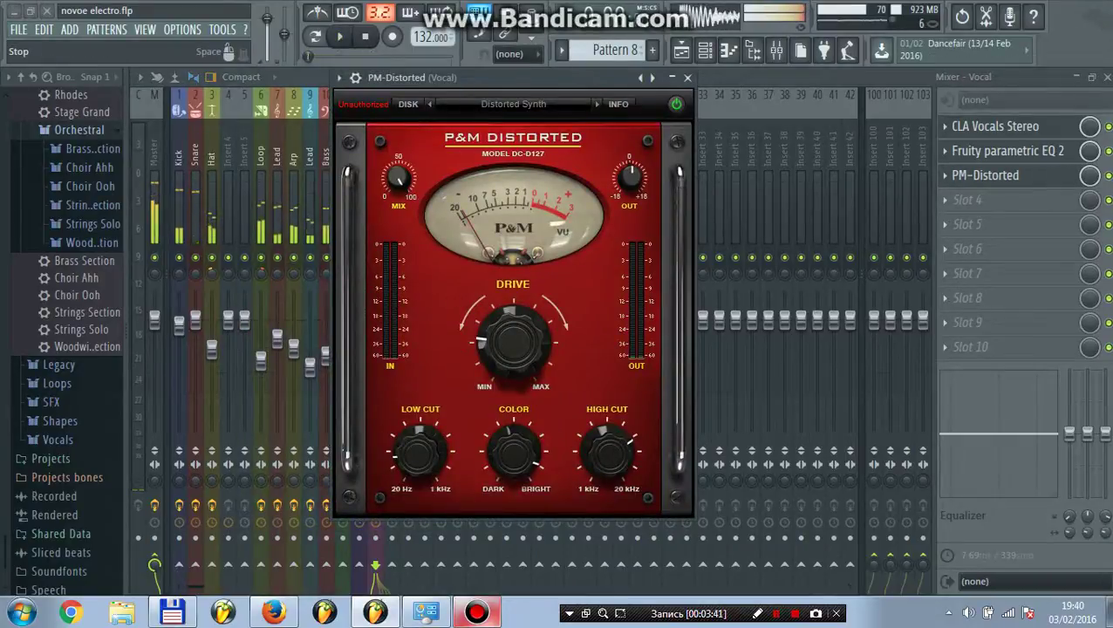